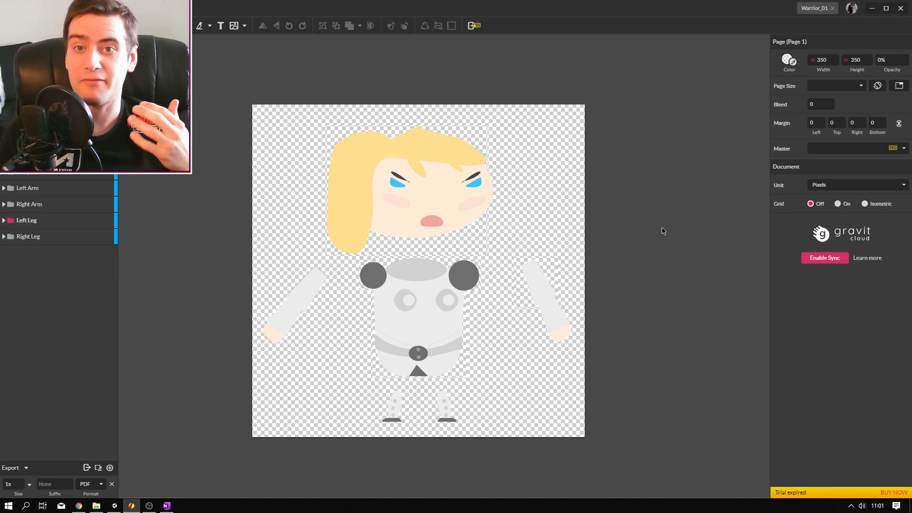
Step: Inspect the warrior's separate body-part layers one by one: head, body, left and right arm, left and right leg
scroll(551, 229, up, 2)
middle_drag(541, 215, 626, 177)
click(38, 158)
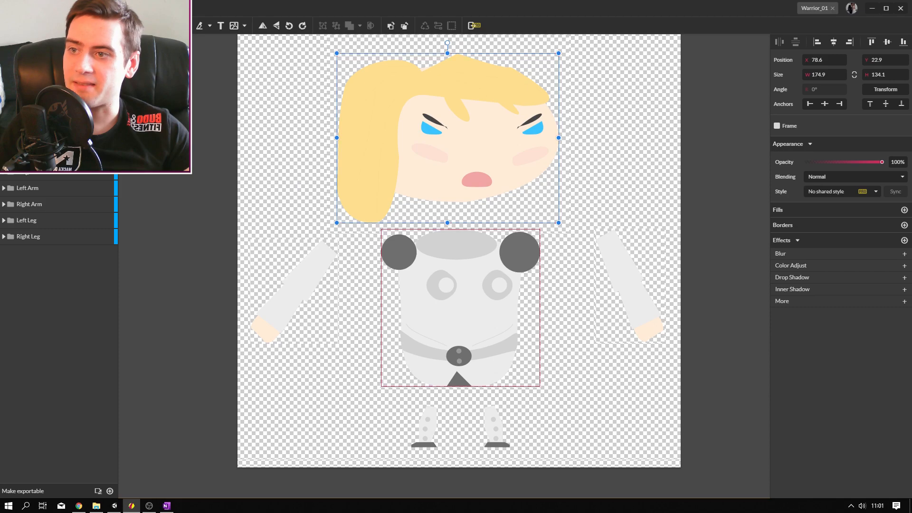
click(38, 174)
click(32, 189)
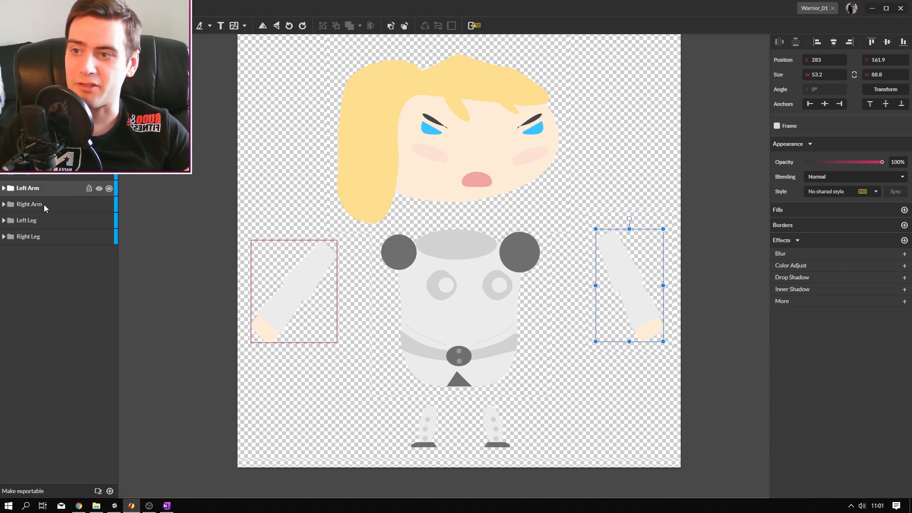
click(46, 204)
click(46, 220)
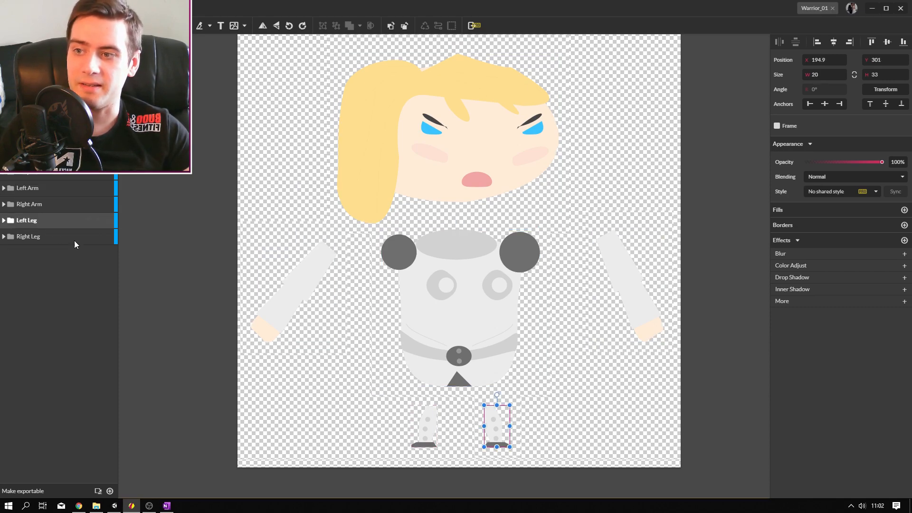
click(24, 238)
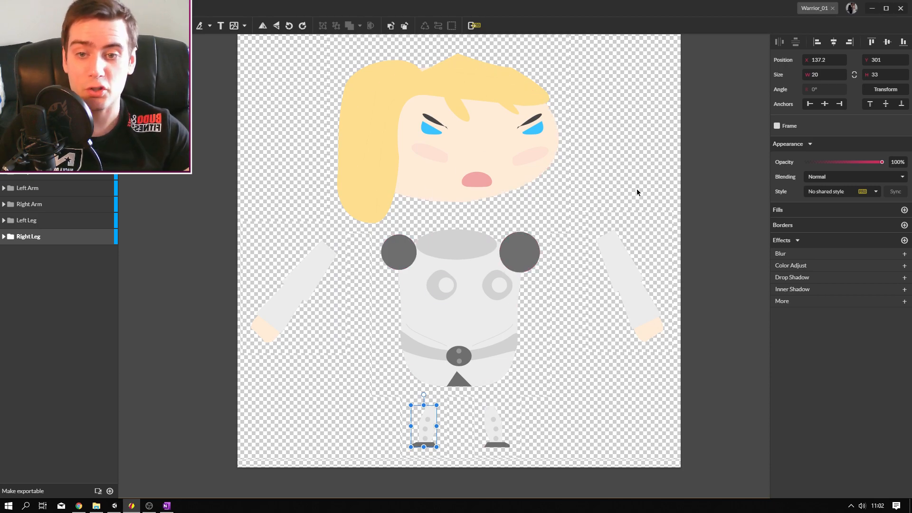
scroll(613, 171, down, 1)
scroll(591, 147, up, 1)
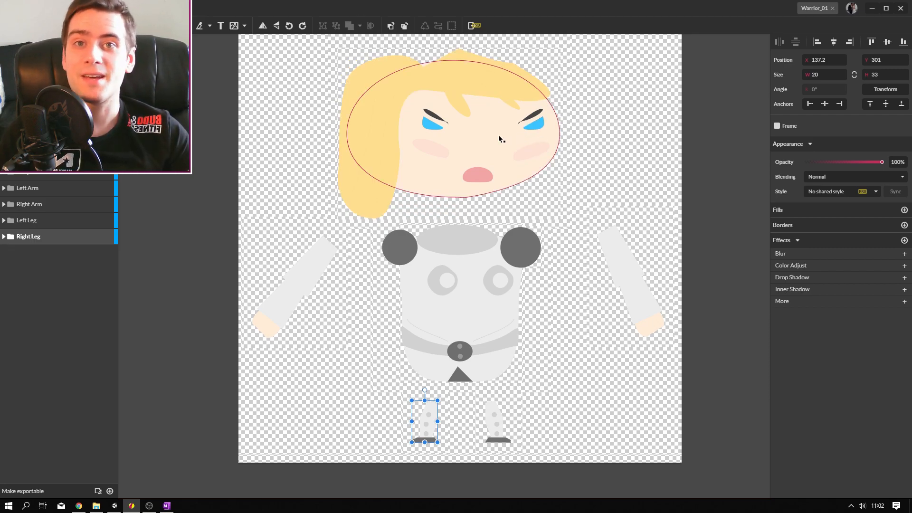
mouse_move(596, 156)
middle_down()
mouse_move(605, 170)
mouse_move(607, 134)
mouse_move(591, 152)
middle_up()
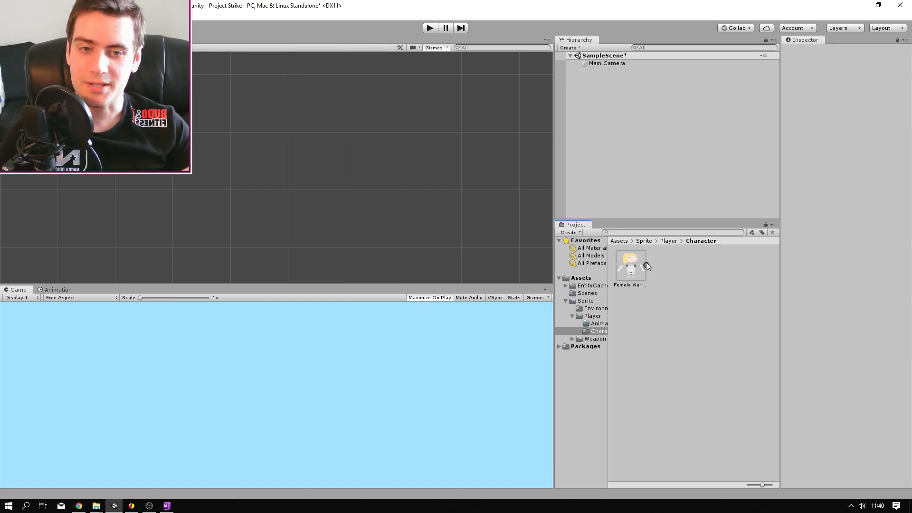
Step: In Unity, open the Femele Warrior sprite in the Sprite Editor and dock the widened editor beside the Scene view
click(628, 269)
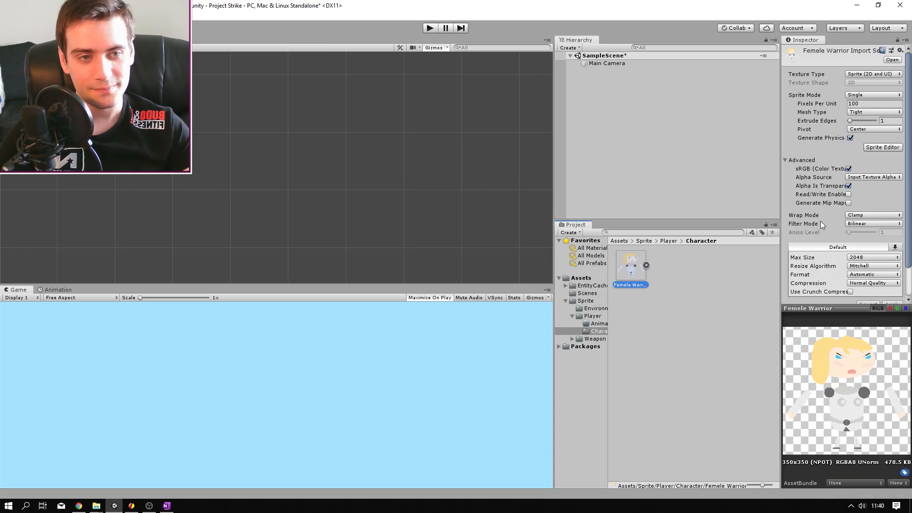
click(879, 149)
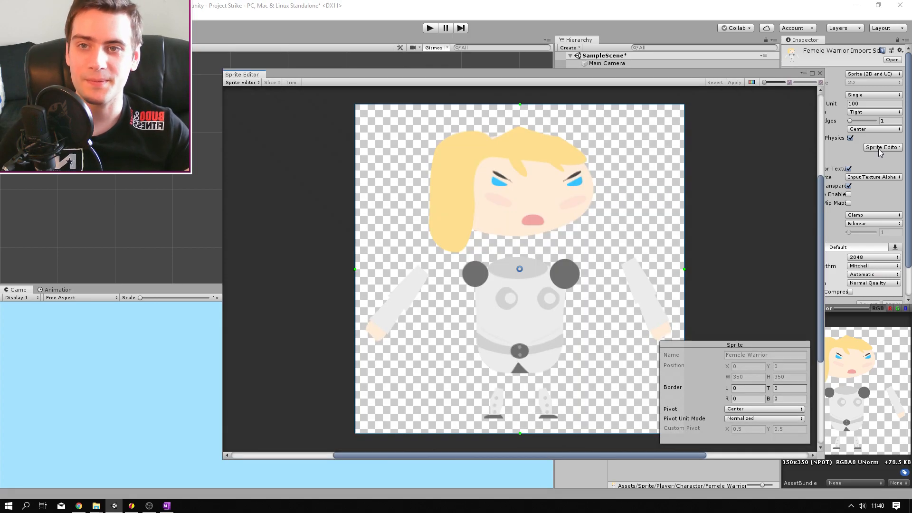
drag(242, 74, 428, 124)
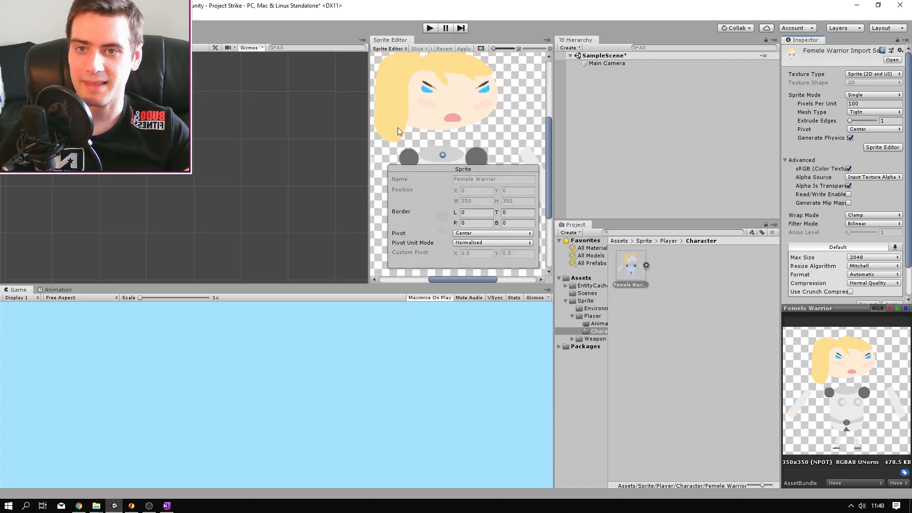
scroll(398, 132, down, 3)
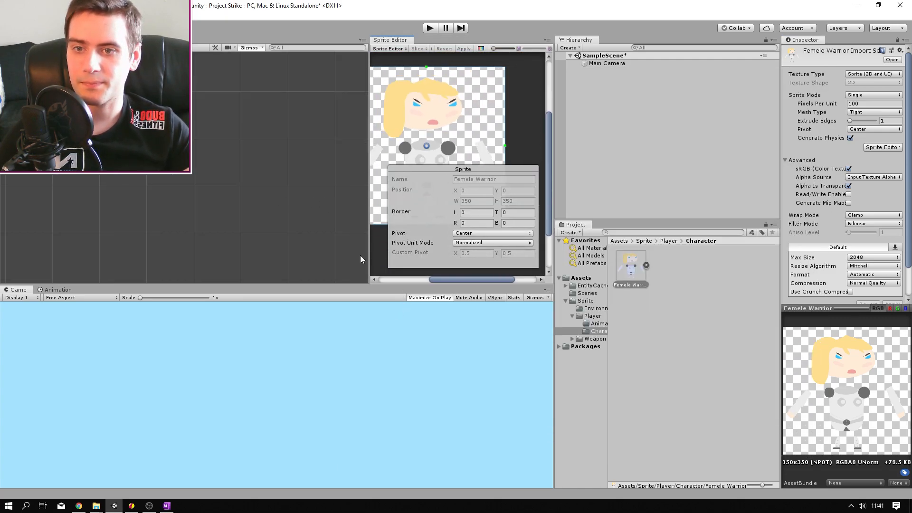
drag(369, 238, 232, 187)
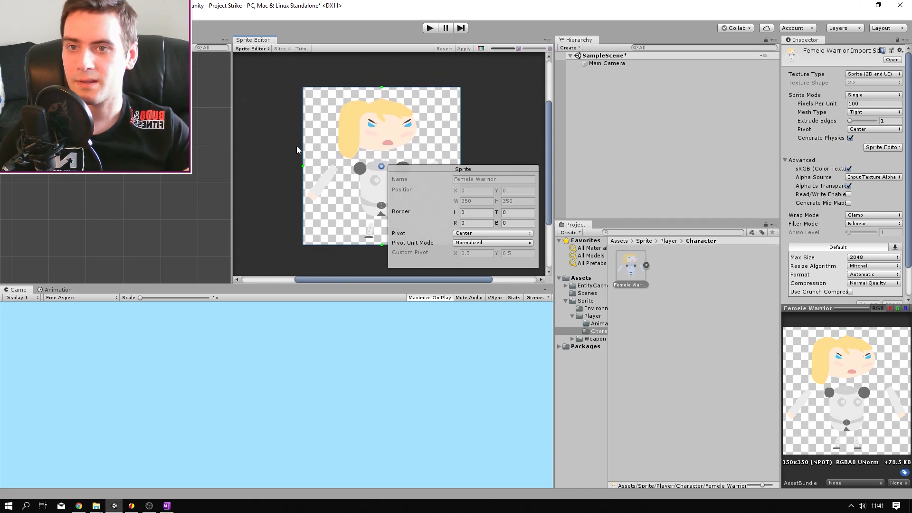
scroll(297, 144, up, 2)
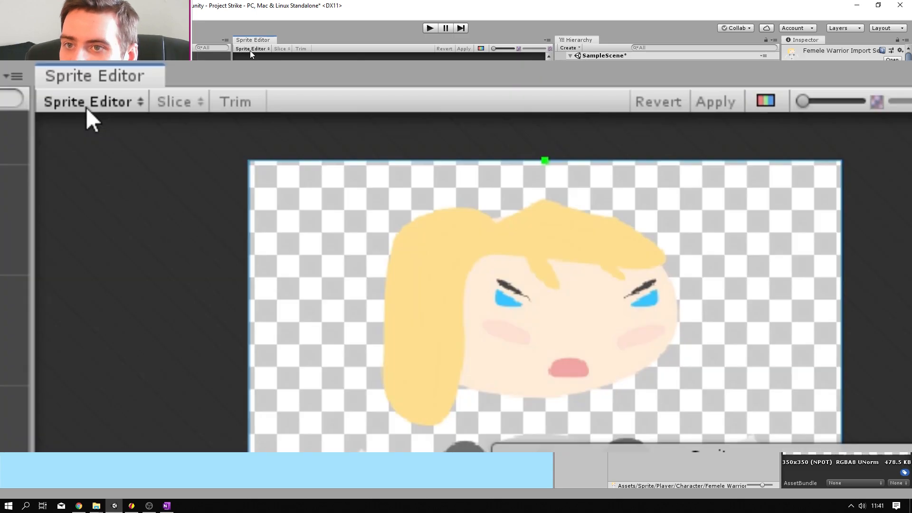
Step: Switch the Sprite Editor to the Skinning Editor and enlarge its docked area in width and height
click(250, 49)
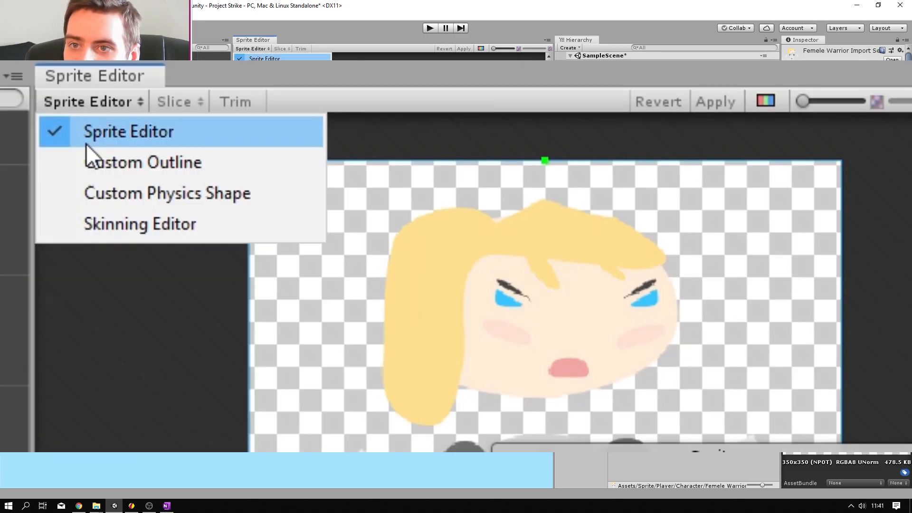
click(119, 226)
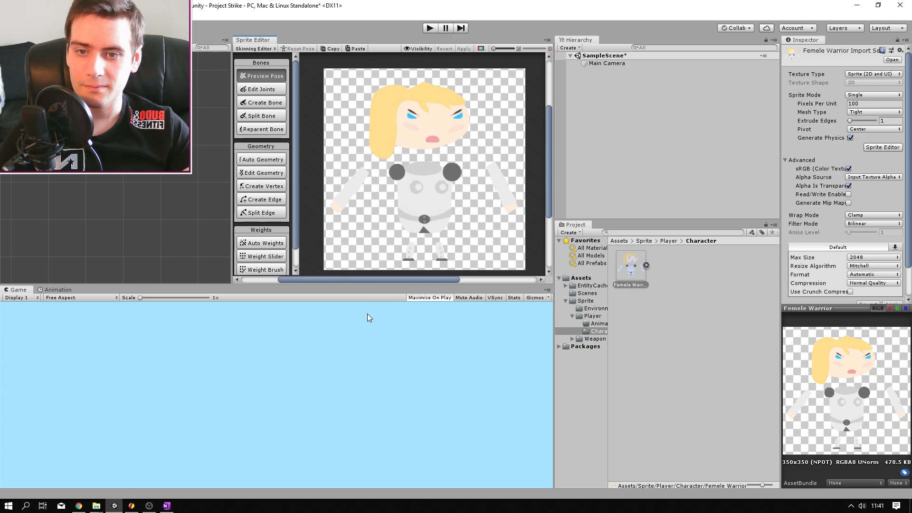
drag(377, 285, 377, 342)
drag(555, 304, 679, 304)
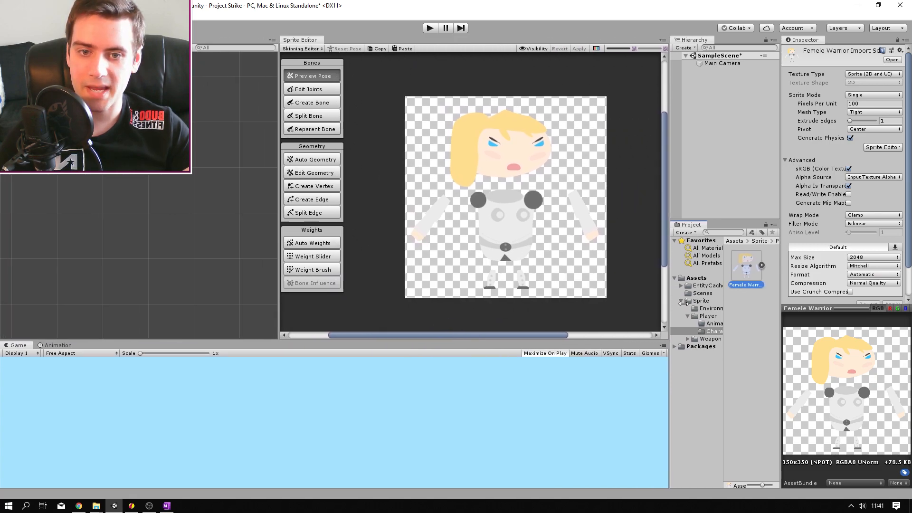
drag(273, 209, 235, 210)
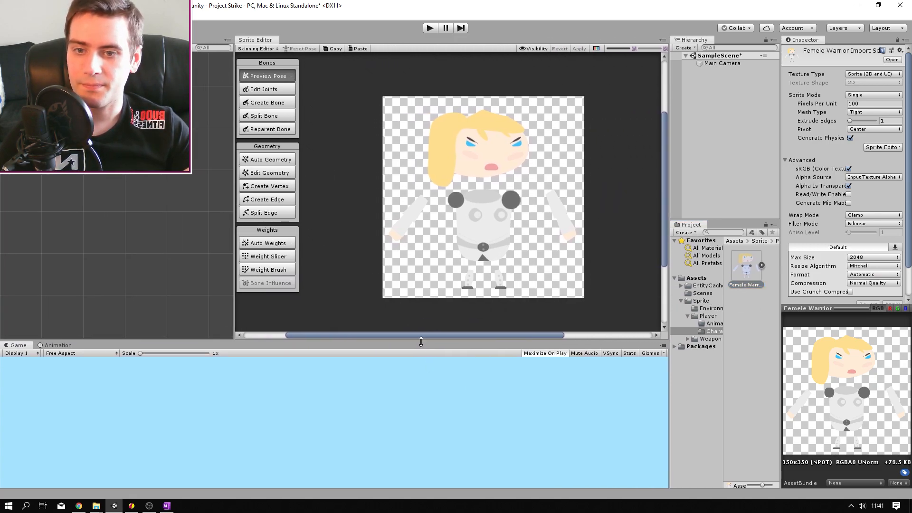
drag(423, 347, 419, 386)
Step: Create a chain of two bones up the torso, from the crotch to mid-torso and on to the neck
scroll(343, 193, up, 3)
middle_drag(375, 199, 345, 211)
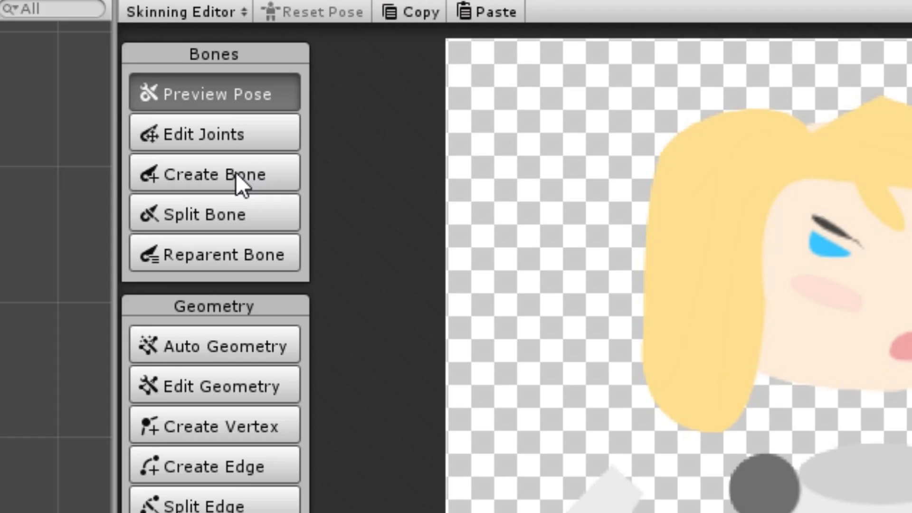
click(272, 106)
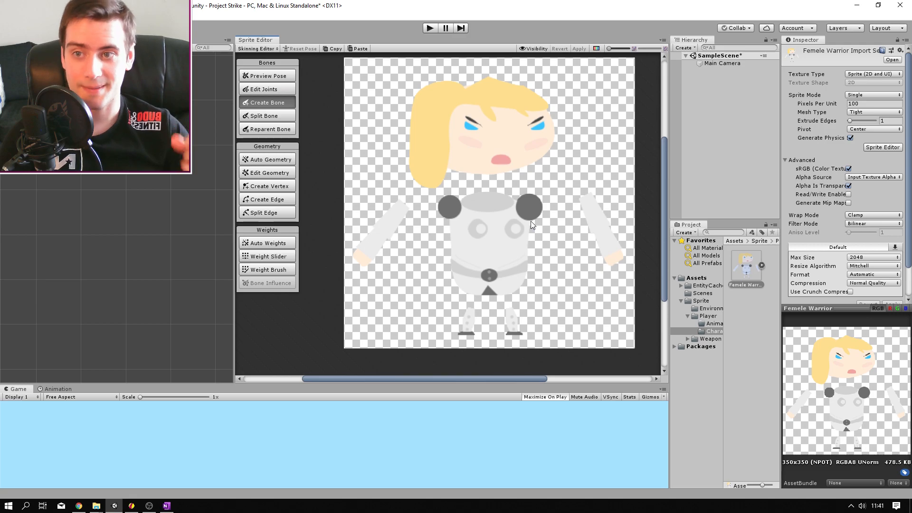
click(488, 292)
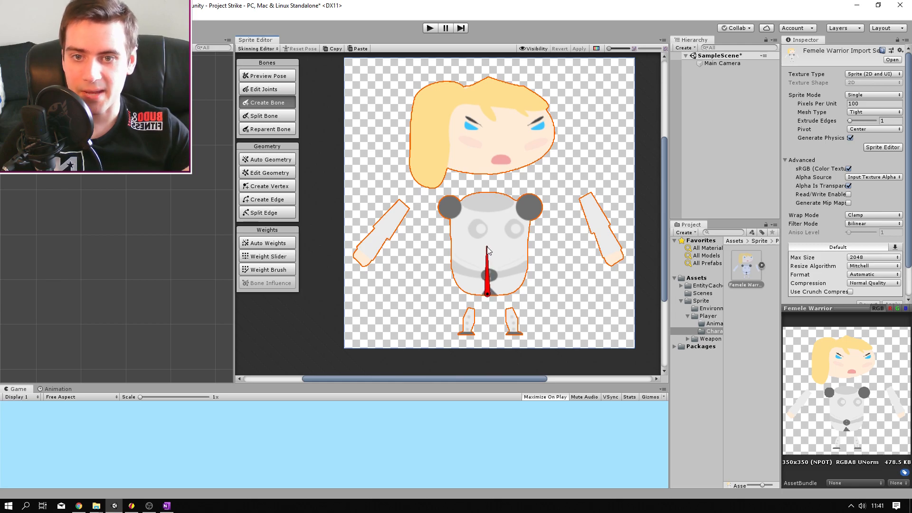
click(488, 245)
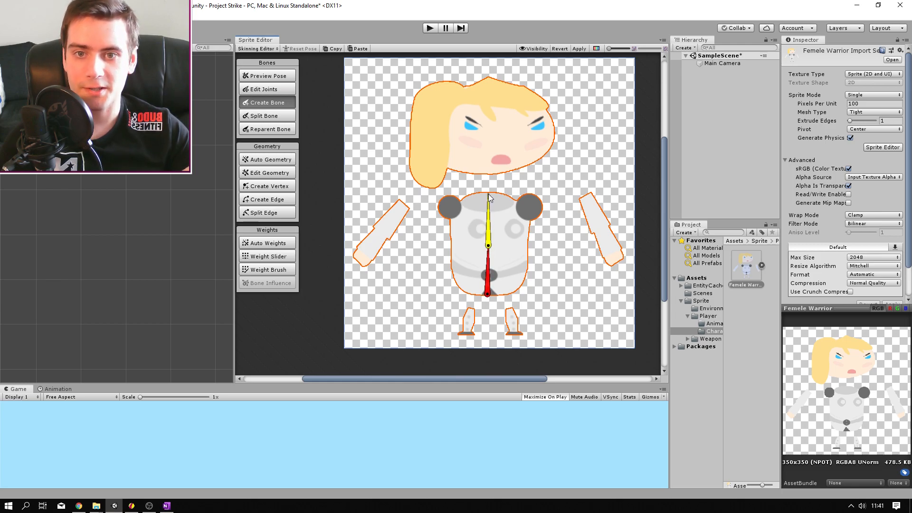
click(488, 195)
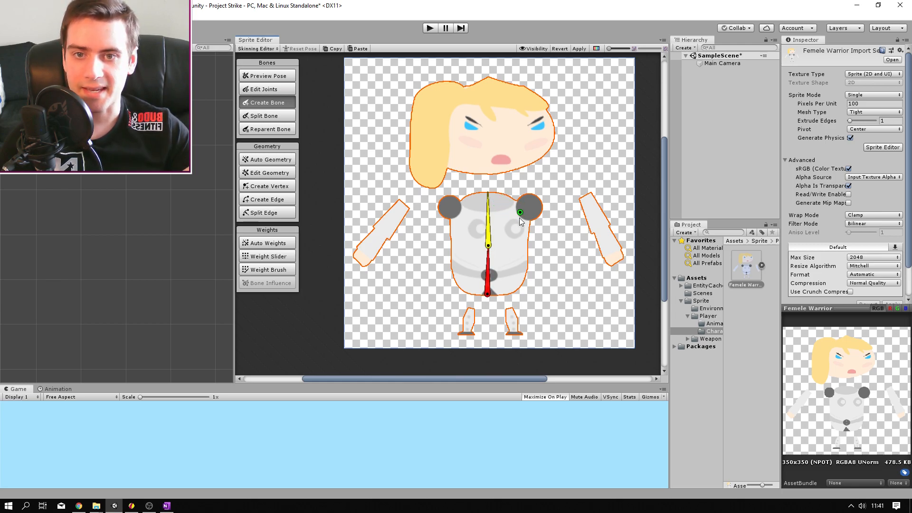
Step: Create a head bone from the chin to the top of the hair as a child of the upper torso bone
click(490, 236)
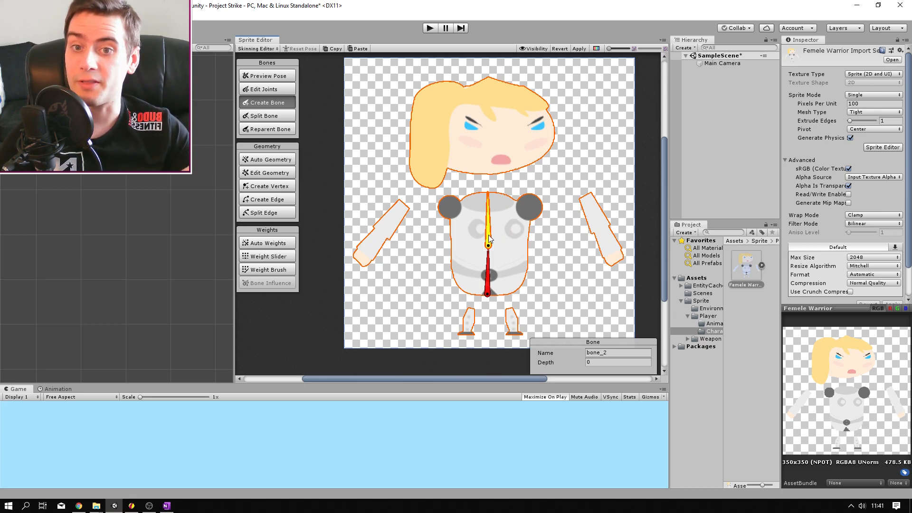
click(488, 170)
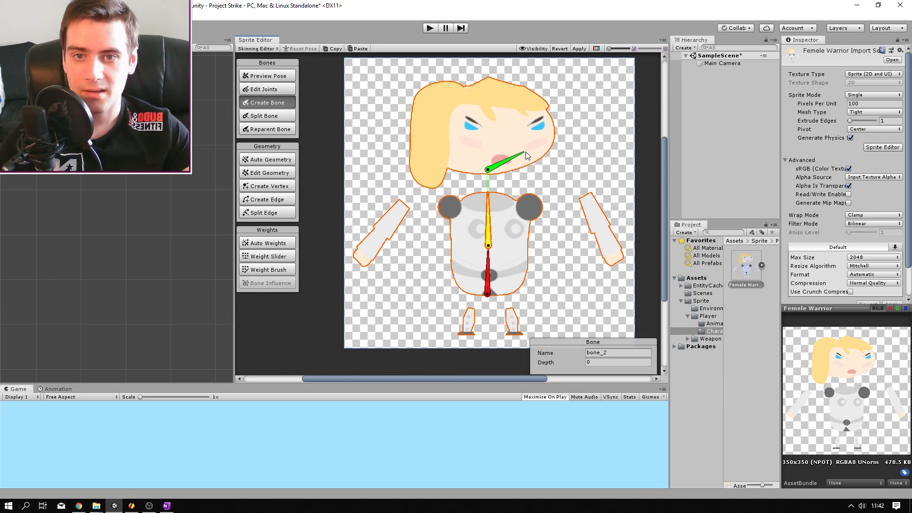
click(490, 82)
key(Escape)
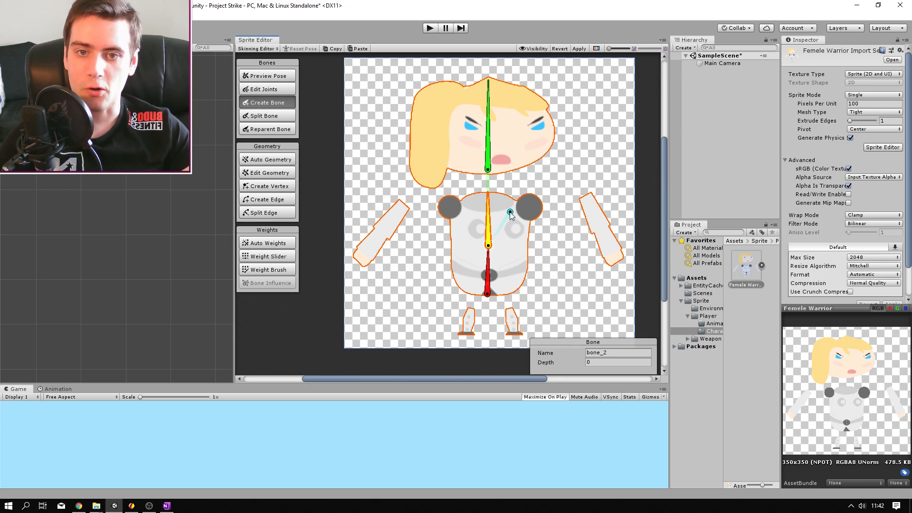
Step: Create a short bone in each shoulder as a child of the upper torso bone
click(537, 204)
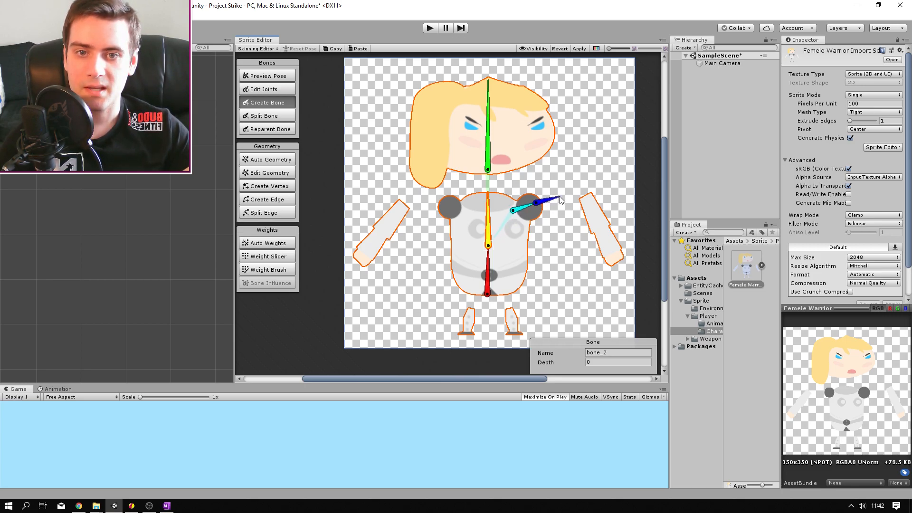
right_click(543, 198)
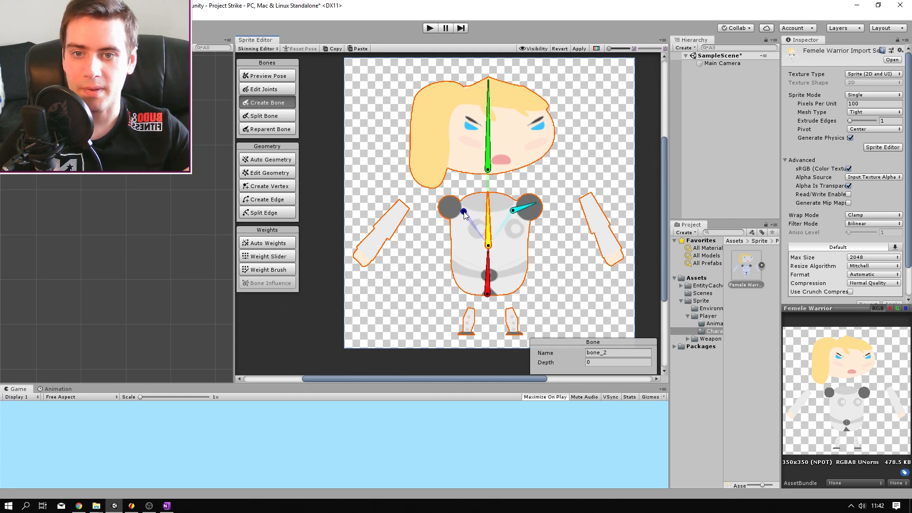
right_click(444, 203)
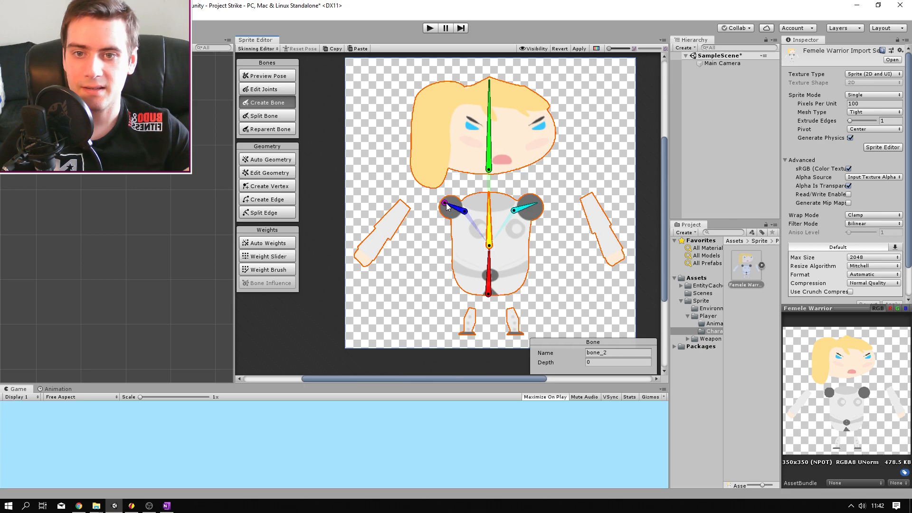
right_click(512, 245)
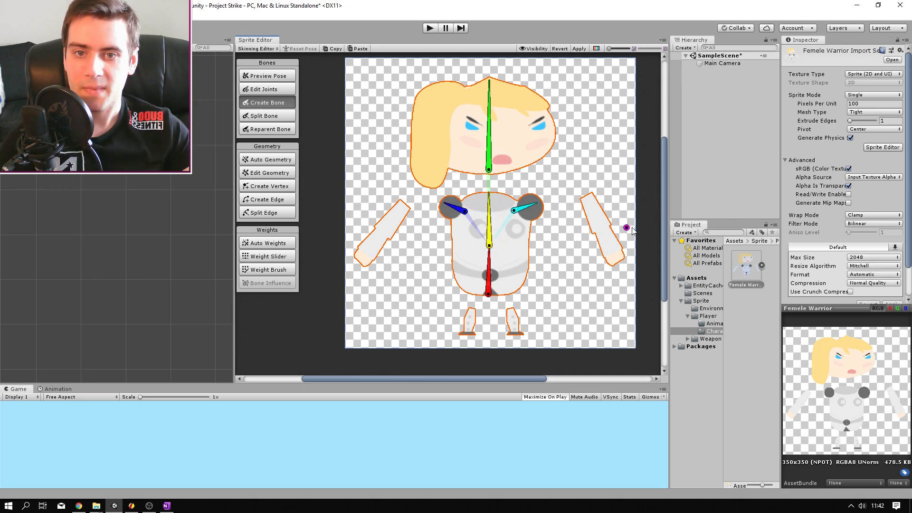
Step: Create a bone along each arm from its upper end to the hand, parented to the shoulder bone on the same side
click(522, 209)
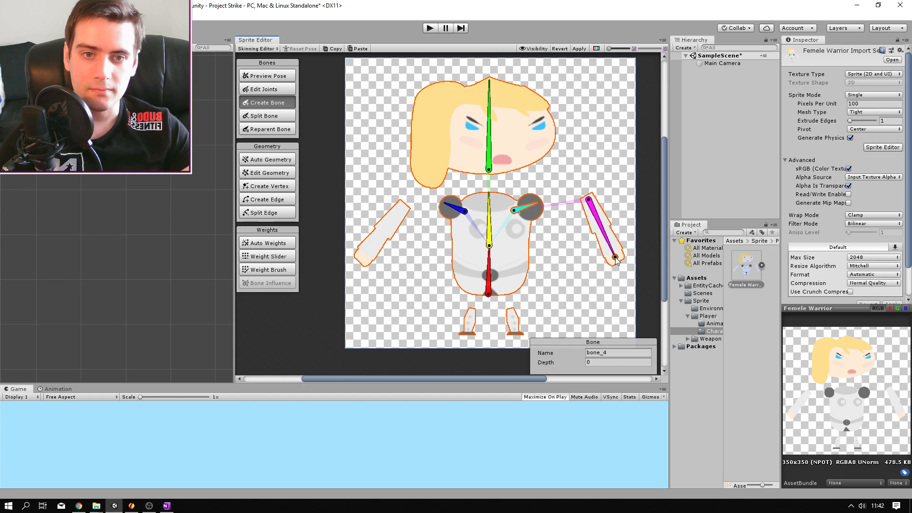
click(615, 261)
key(Escape)
click(459, 213)
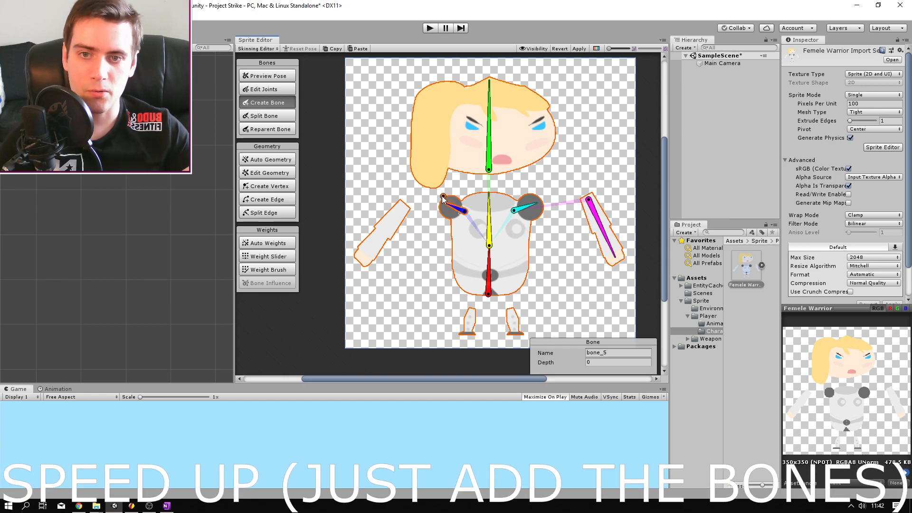
click(402, 208)
click(364, 261)
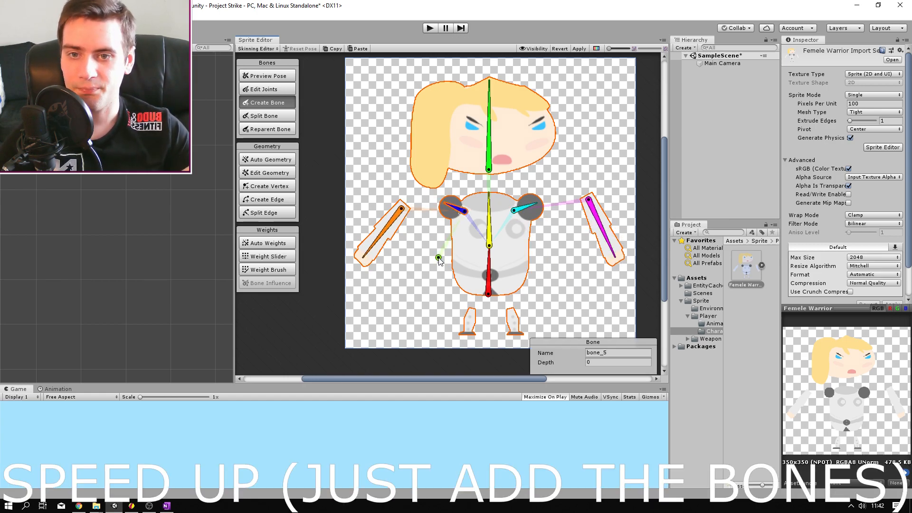
key(Escape)
Step: Create a bone down each leg to the foot as a child of the lower torso bone
click(490, 286)
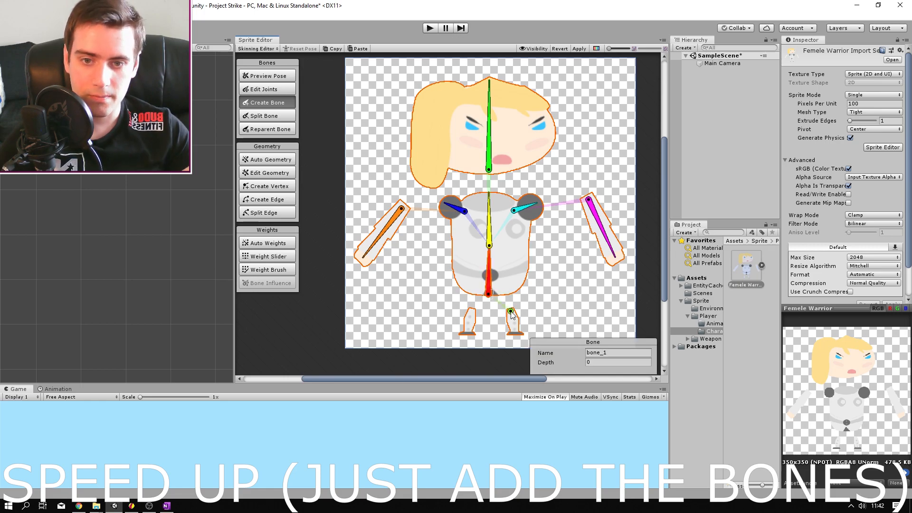
click(471, 311)
click(468, 333)
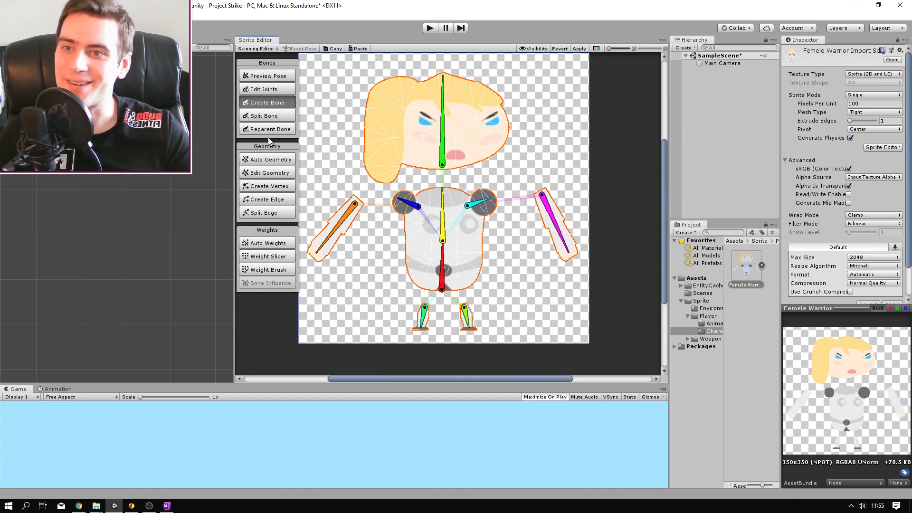
Step: Set the depth of the head bone to 1 in the bone hierarchy
click(269, 132)
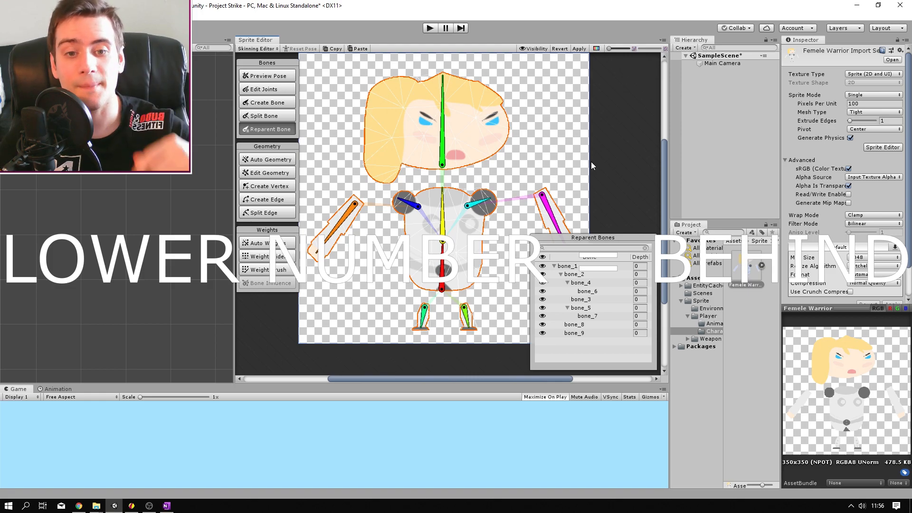
click(443, 130)
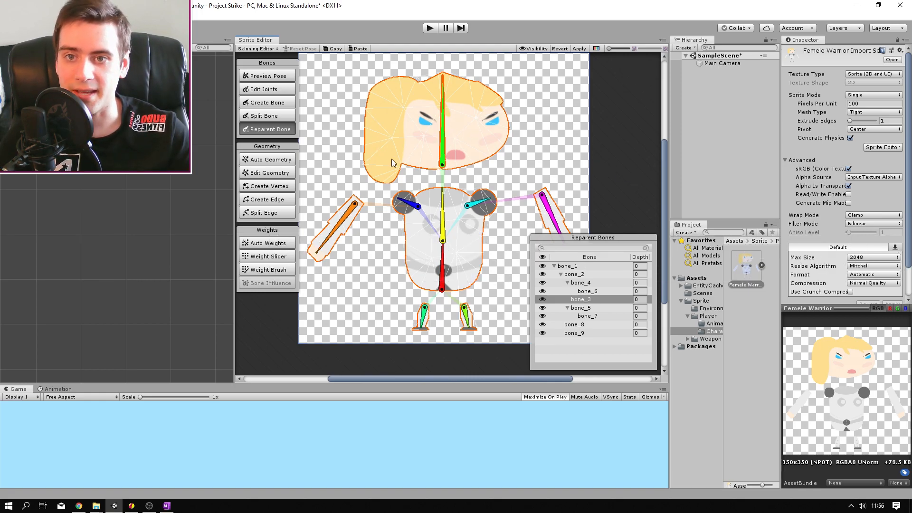
click(639, 300)
text(1)
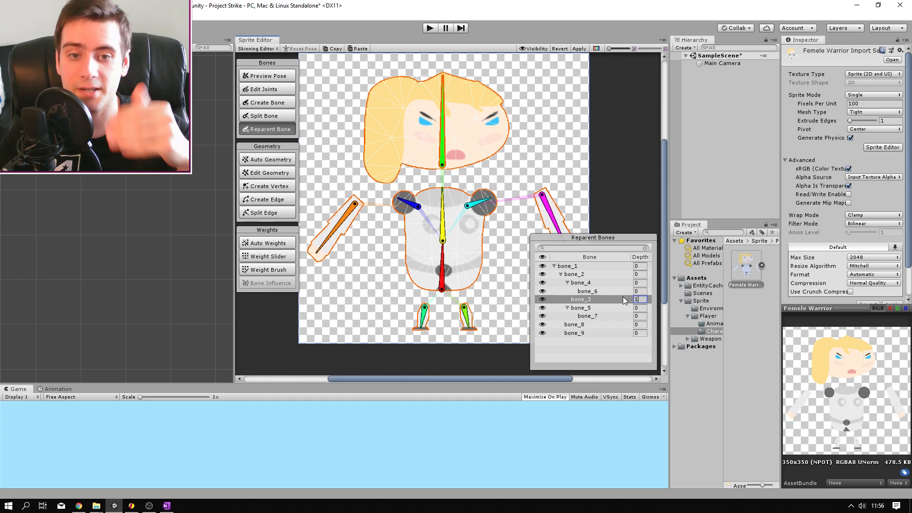
Step: Set the depth of both arm bones to -1
click(443, 217)
click(443, 265)
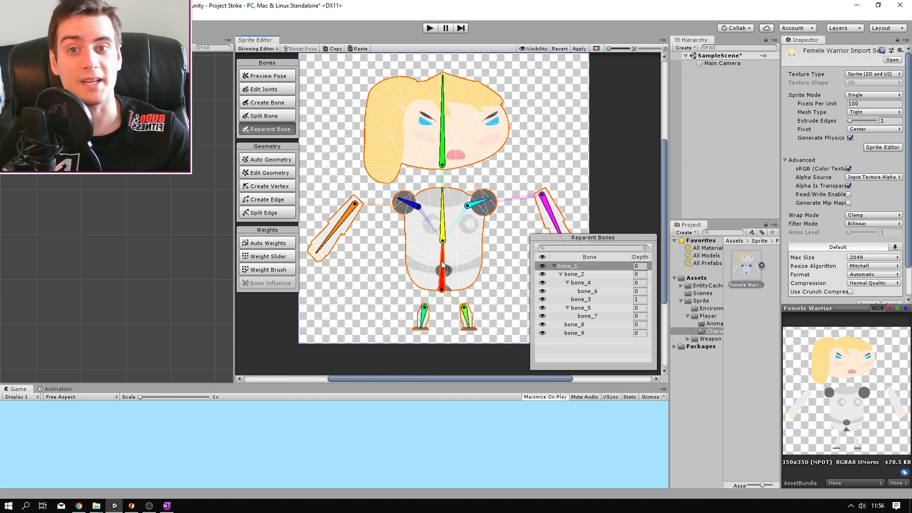
click(409, 204)
click(477, 203)
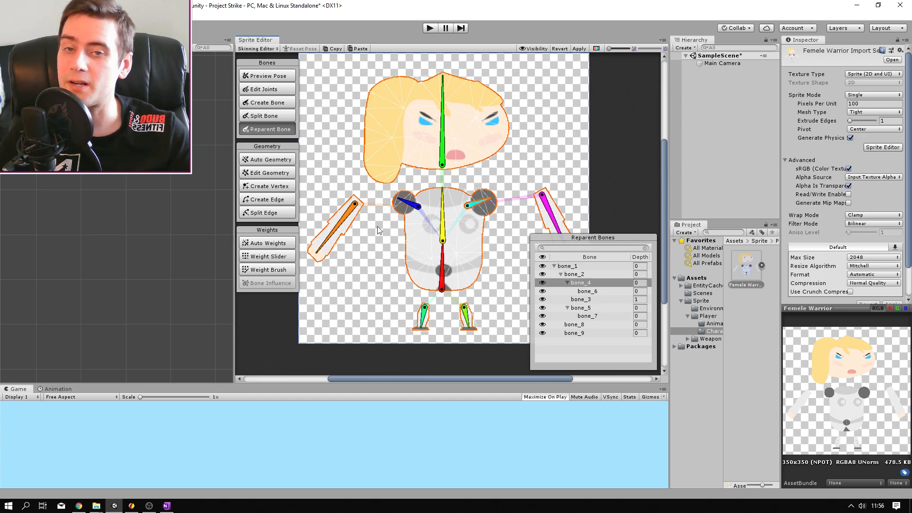
click(337, 227)
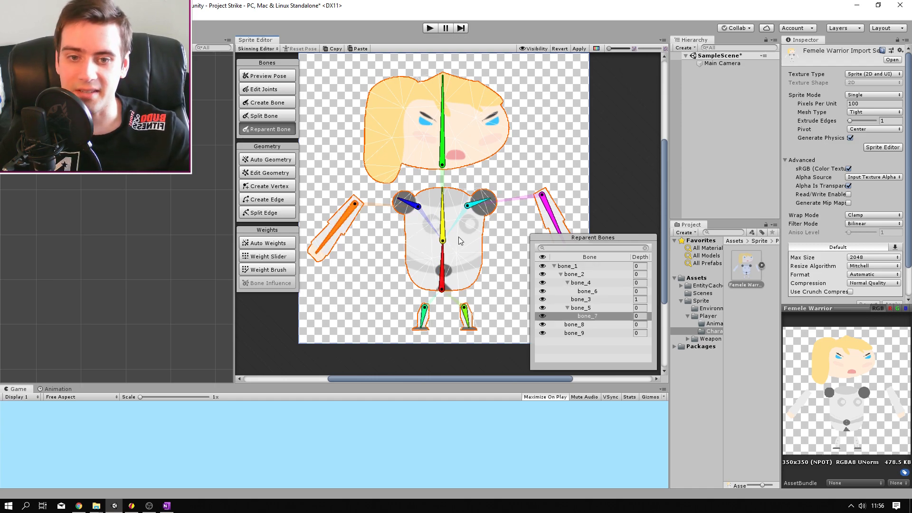
click(638, 316)
text(-1)
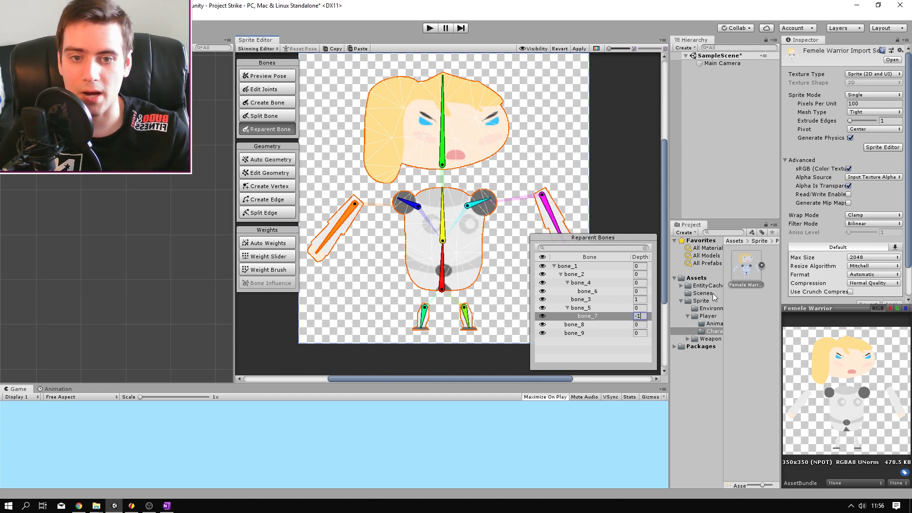
click(640, 291)
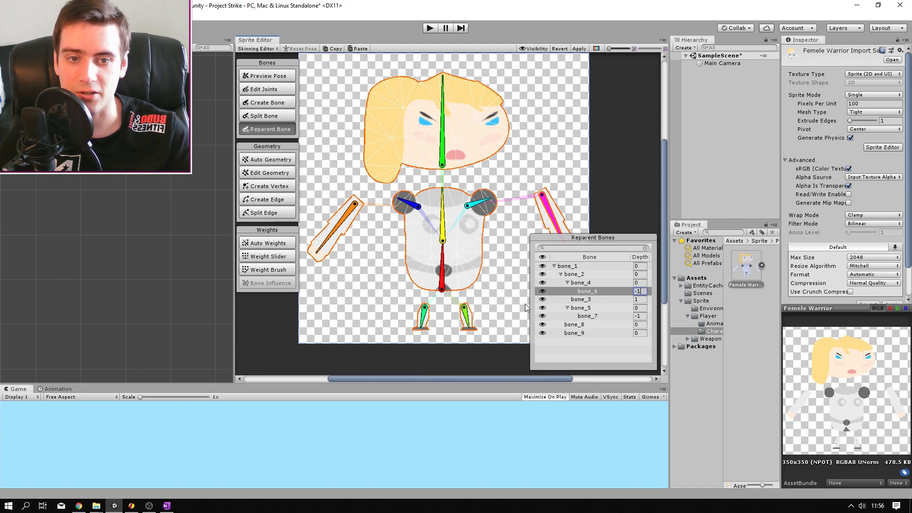
Step: Set the depth of both leg bones to -1
middle_drag(526, 303, 515, 284)
click(623, 333)
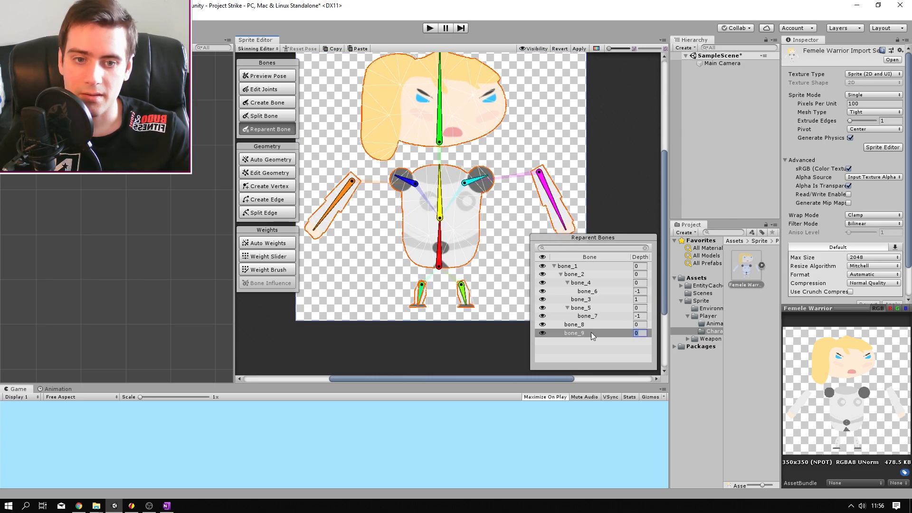
text(-1)
click(613, 324)
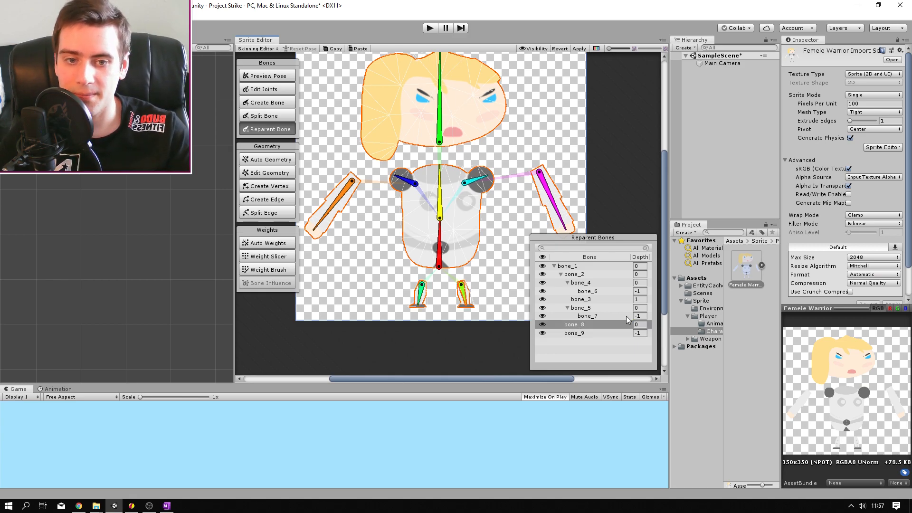
click(641, 327)
text(-1)
key(Return)
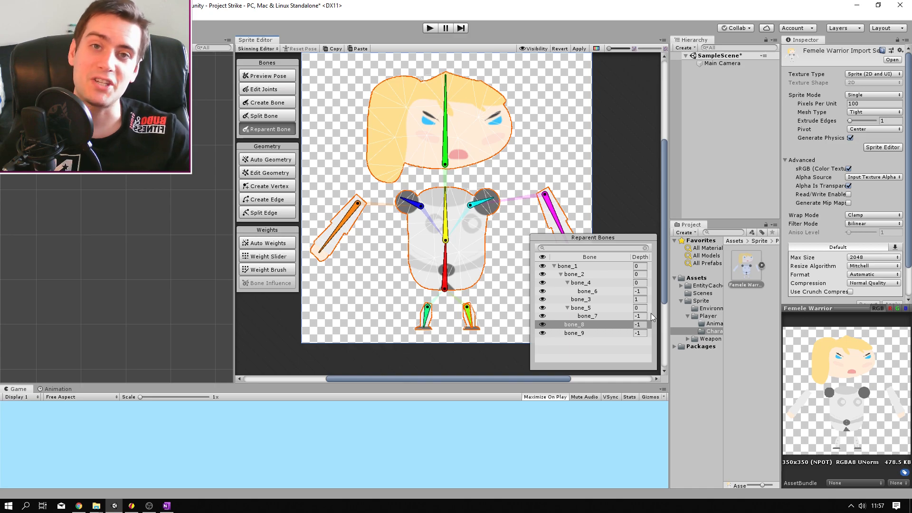
Step: Generate the sprite's geometry automatically with weights included
mouse_move(361, 270)
middle_down()
mouse_move(371, 293)
mouse_move(365, 284)
middle_up()
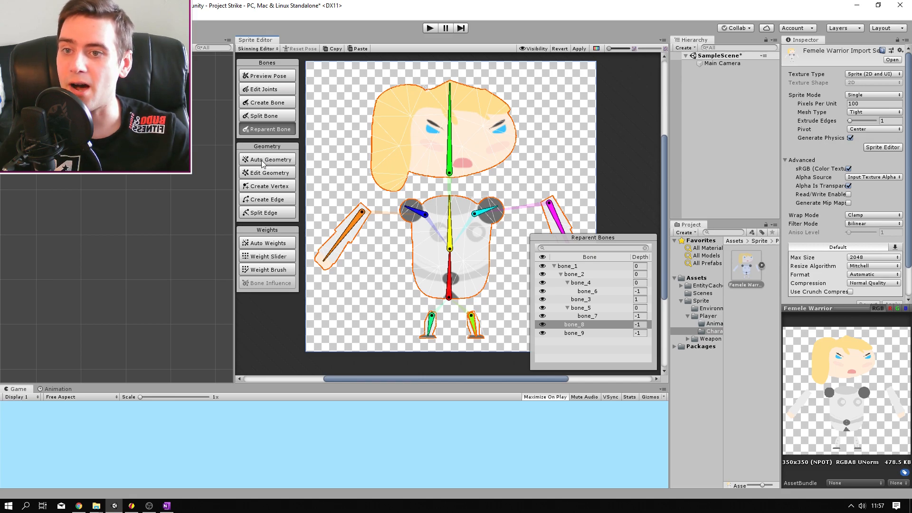
click(263, 161)
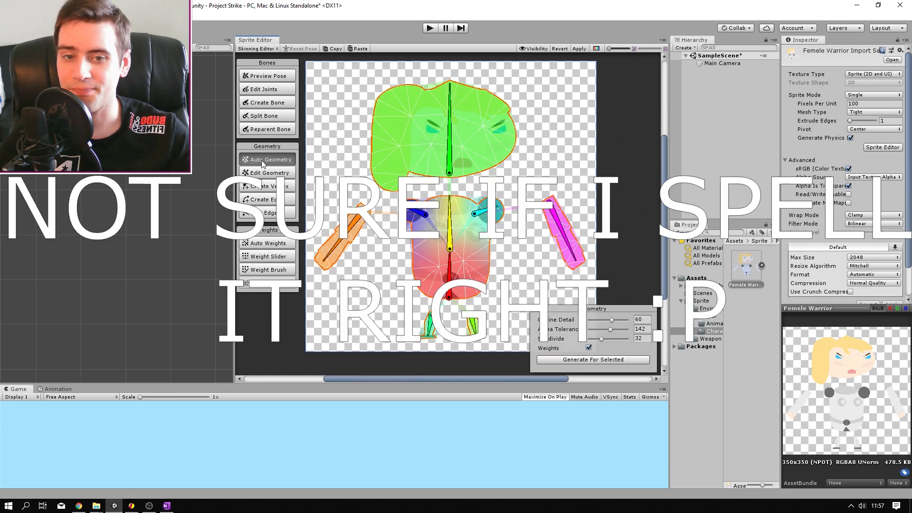
click(579, 361)
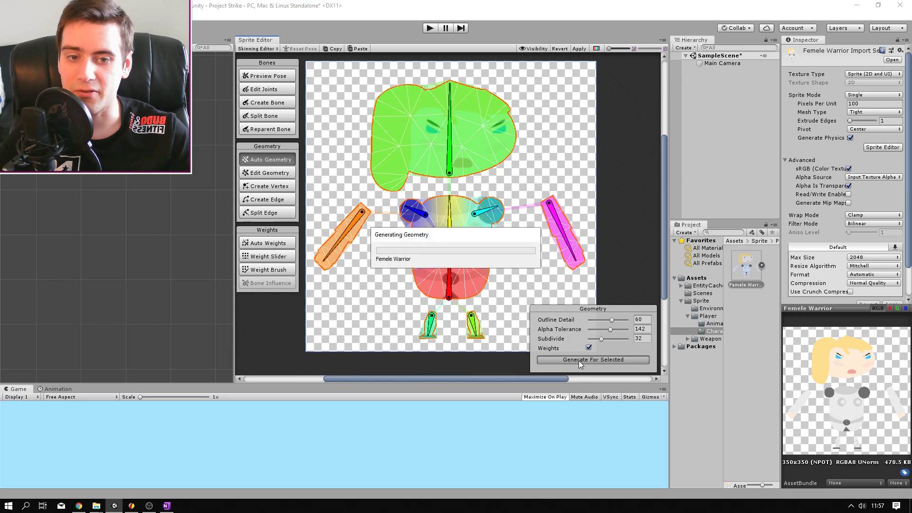
Step: Examine how closely the generated mesh outline follows the top of the hair and the body, using Edit Geometry
scroll(451, 157, up, 8)
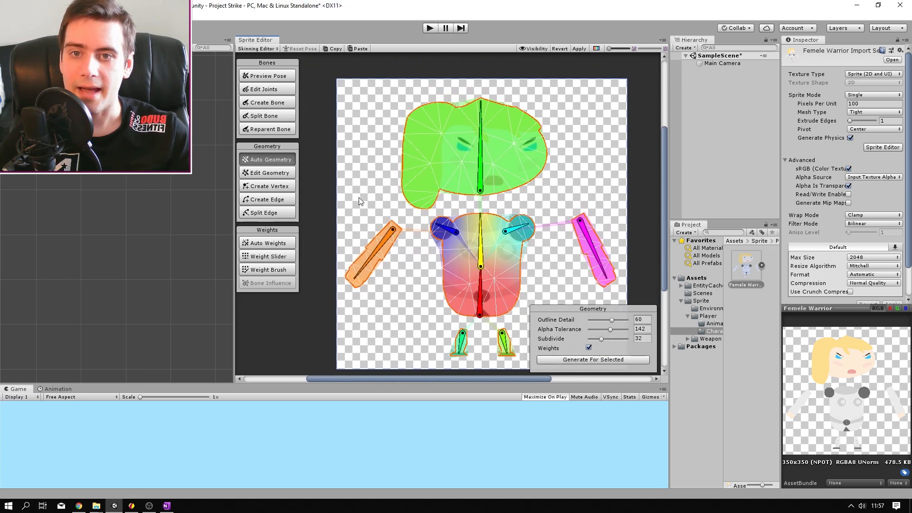
scroll(463, 193, up, 4)
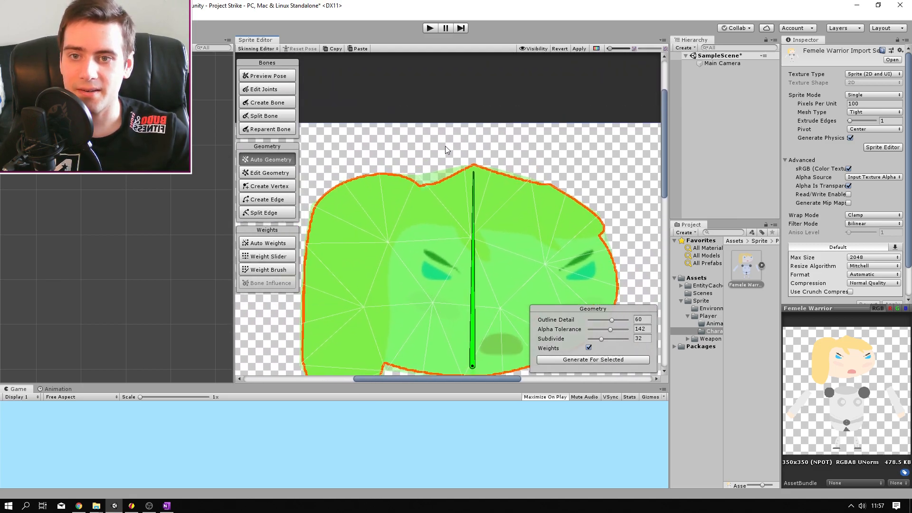
scroll(495, 200, up, 1)
mouse_move(511, 151)
middle_down()
mouse_move(498, 148)
mouse_move(515, 167)
middle_up()
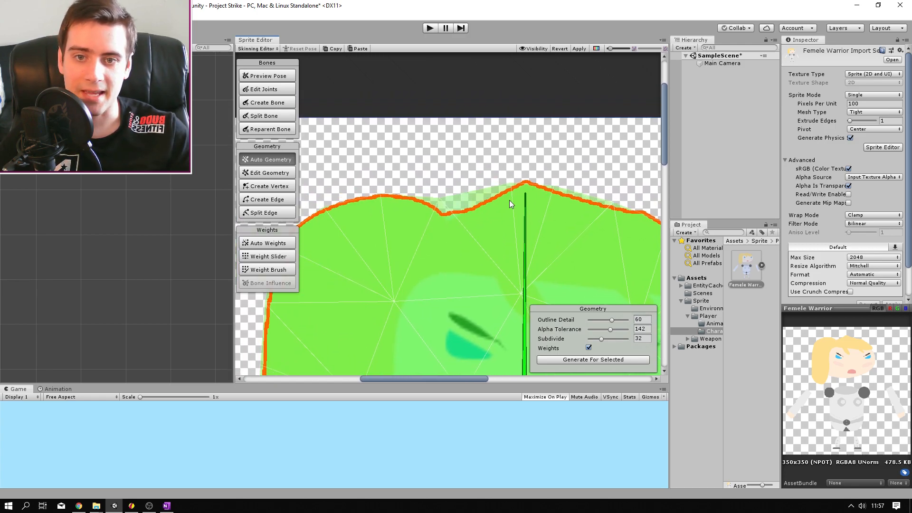
click(261, 174)
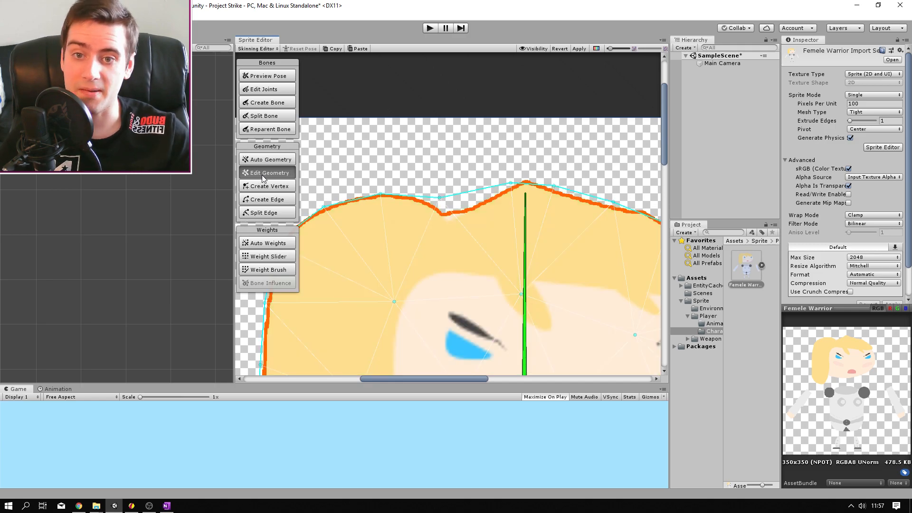
middle_drag(474, 167, 480, 149)
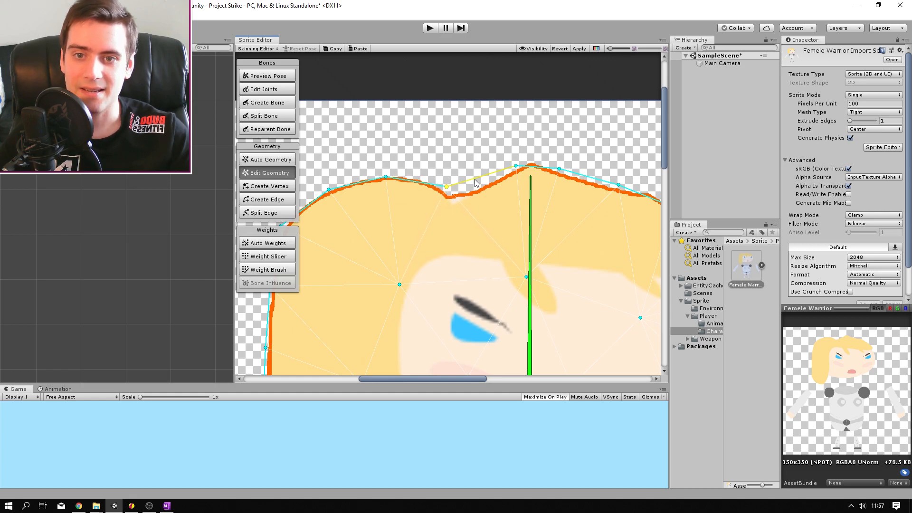
scroll(405, 259, down, 5)
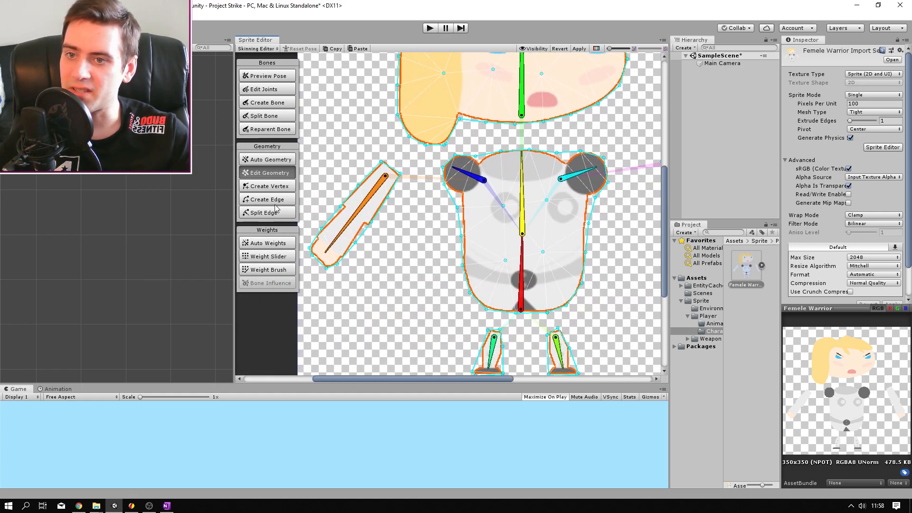
Step: Regenerate the sprite's mesh with weights included and open the automatic weight options
click(263, 162)
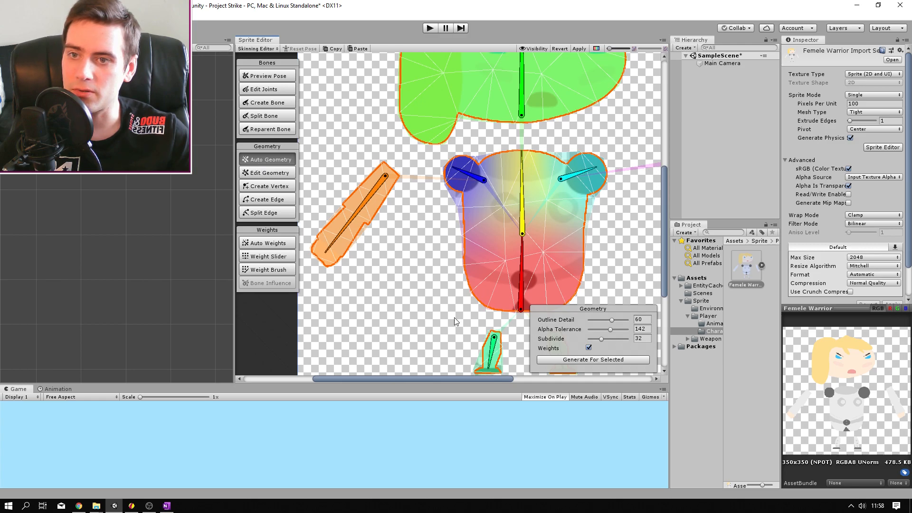
click(585, 360)
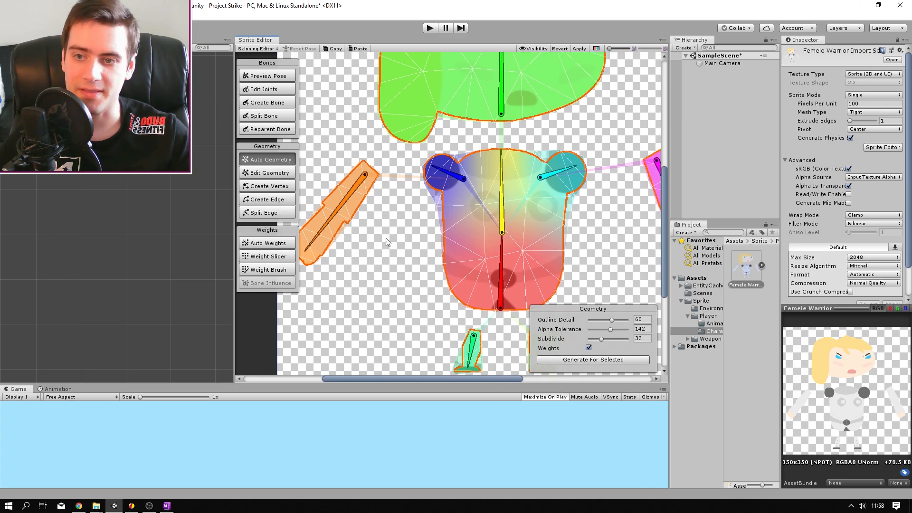
click(264, 244)
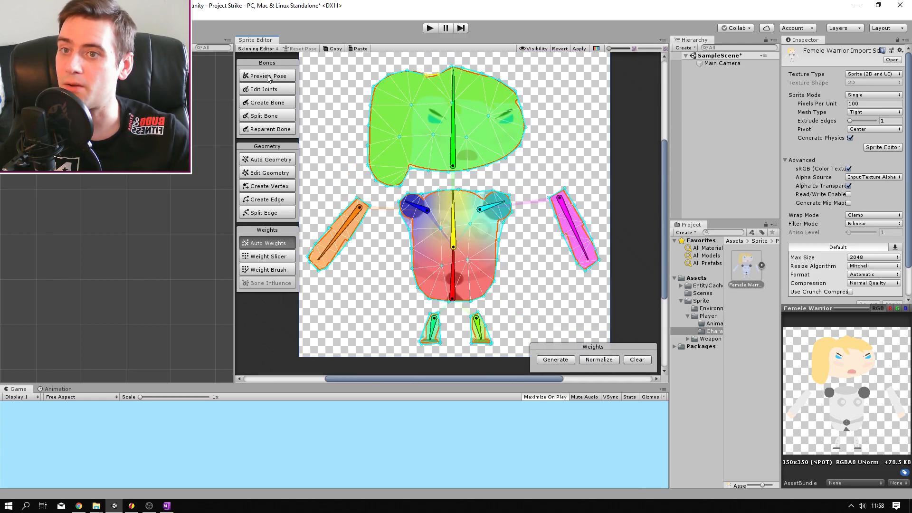
Step: Preview the rig by rotating the head, torso, arm and leg bones, and reset the pose
click(267, 76)
middle_drag(339, 137, 335, 178)
drag(443, 143, 422, 132)
drag(556, 233, 556, 294)
click(463, 269)
drag(450, 261, 412, 253)
middle_drag(514, 276, 555, 179)
drag(474, 274, 488, 291)
middle_drag(574, 249, 590, 301)
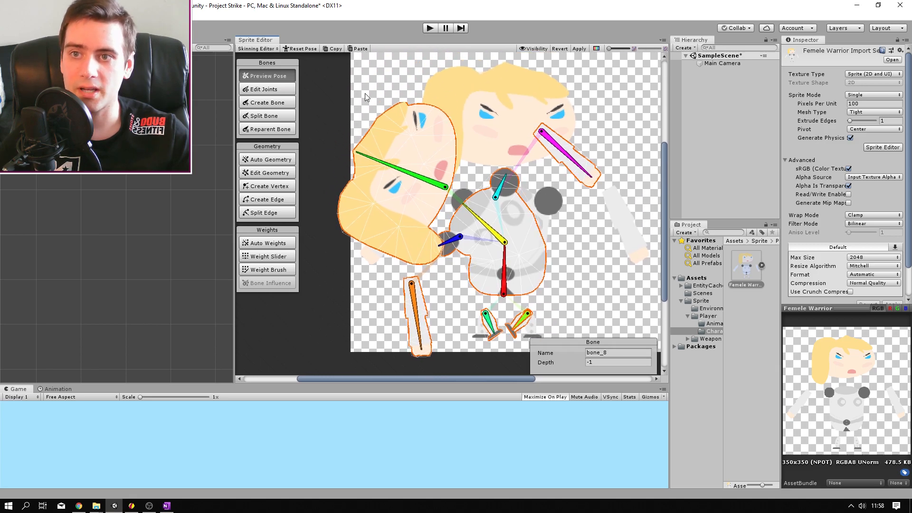
click(302, 50)
mouse_move(405, 173)
middle_down()
mouse_move(441, 177)
mouse_move(415, 174)
middle_up()
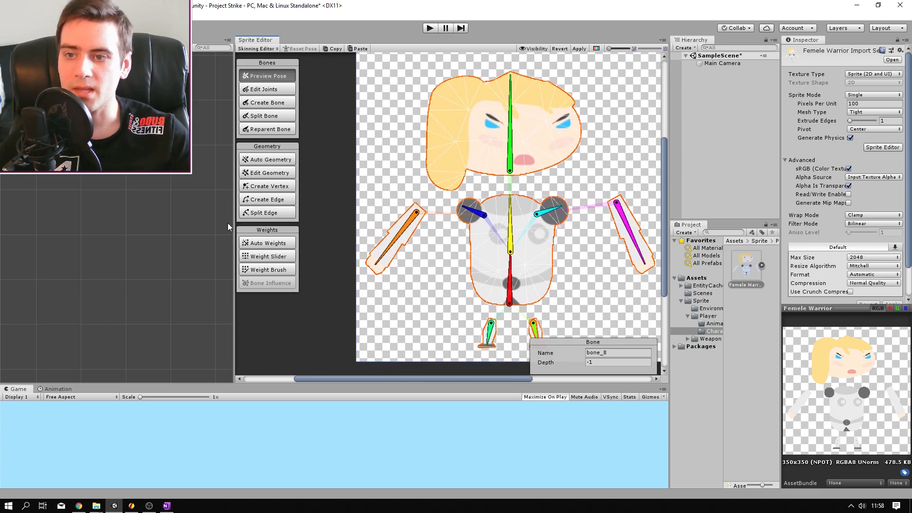
Step: Apply the skinning changes to the Femele Warrior sprite
drag(232, 249, 295, 249)
mouse_move(574, 153)
middle_down()
mouse_move(551, 169)
mouse_move(561, 155)
middle_up()
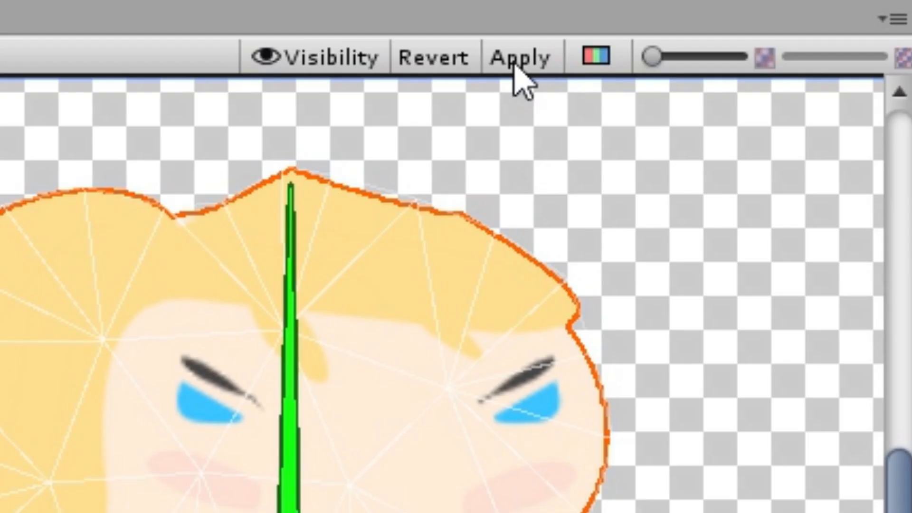
click(523, 61)
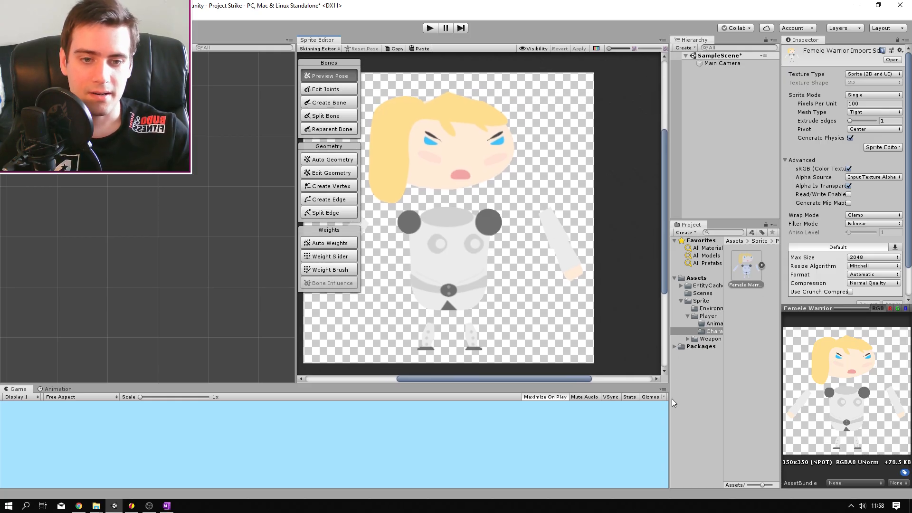
Step: Place the Femele Warrior sprite from the Character folder in the scene and close the Sprite Editor
drag(670, 406, 617, 407)
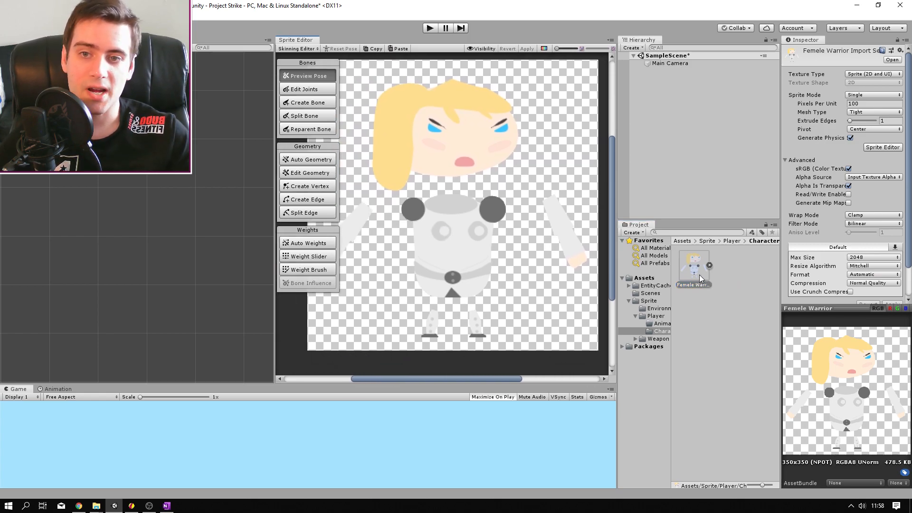
drag(700, 275, 127, 192)
drag(275, 285, 445, 286)
scroll(387, 237, up, 2)
right_click(469, 40)
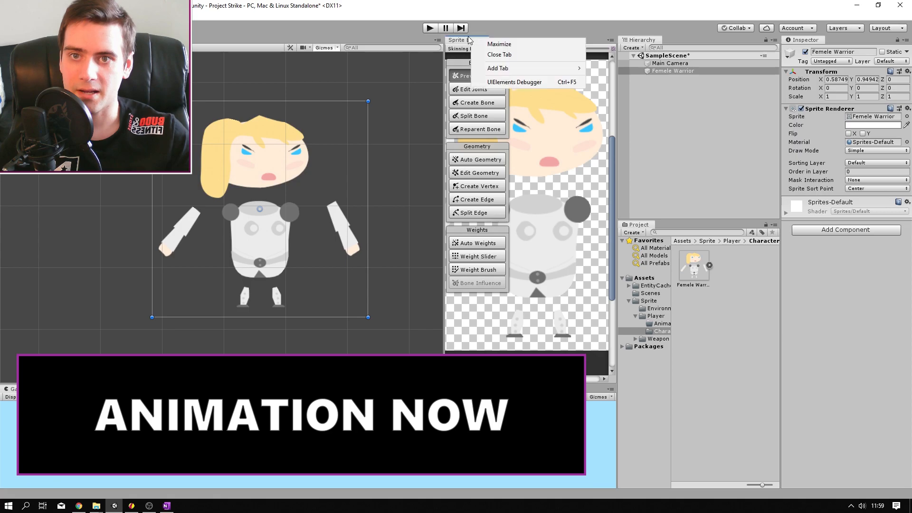
click(517, 54)
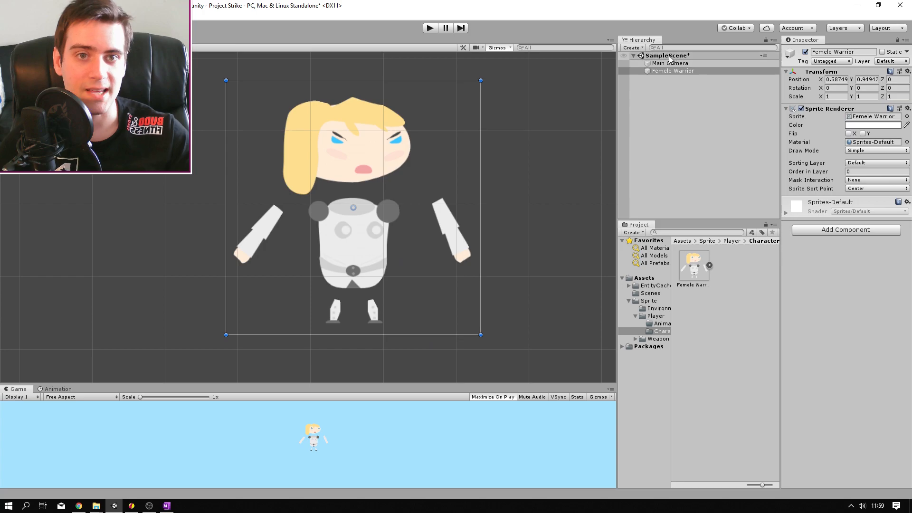
Step: Add a Sprite Skin component to the Femele Warrior object and create its bones
click(848, 230)
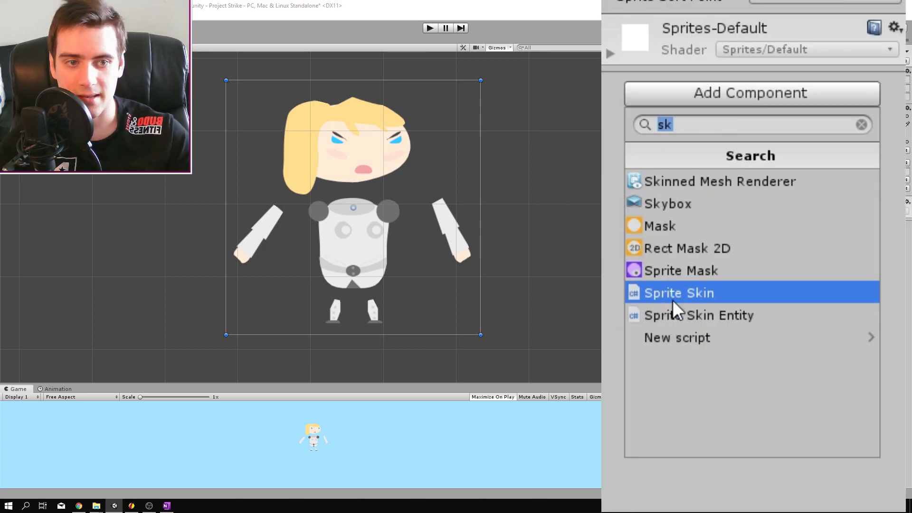
text(sprite skin)
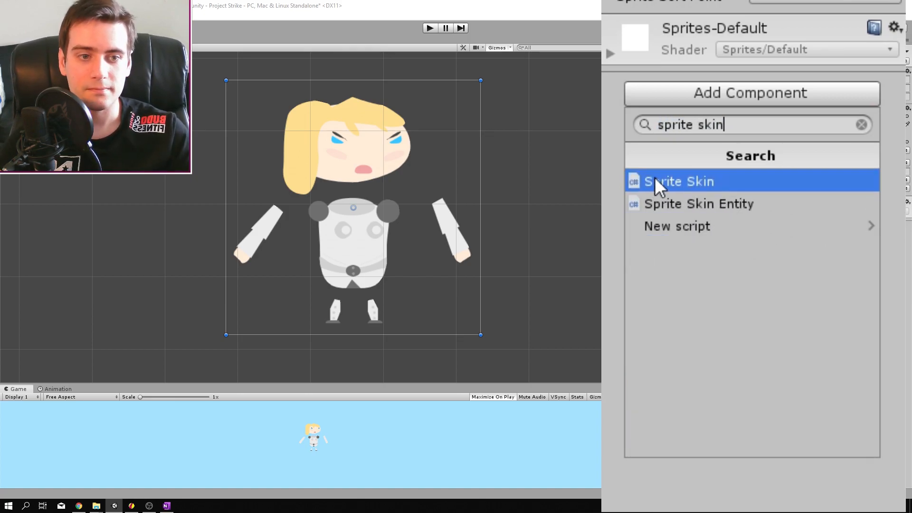
click(681, 180)
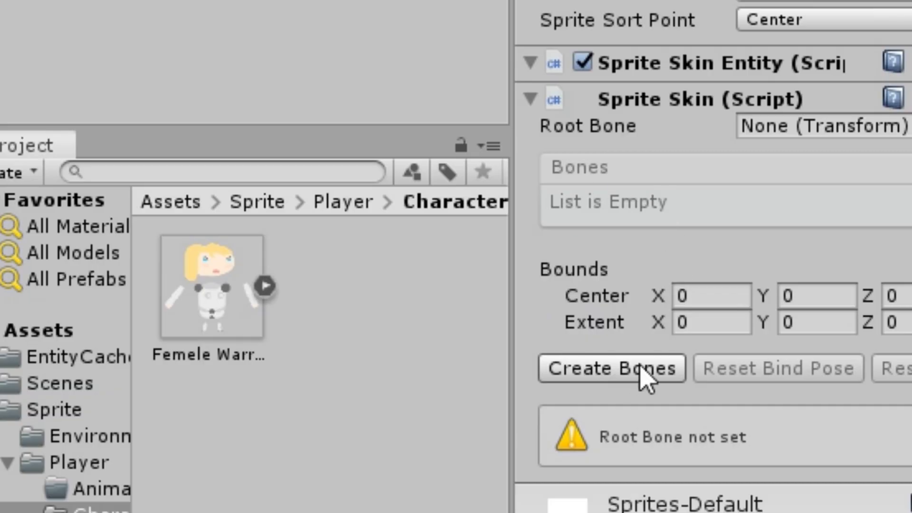
click(605, 378)
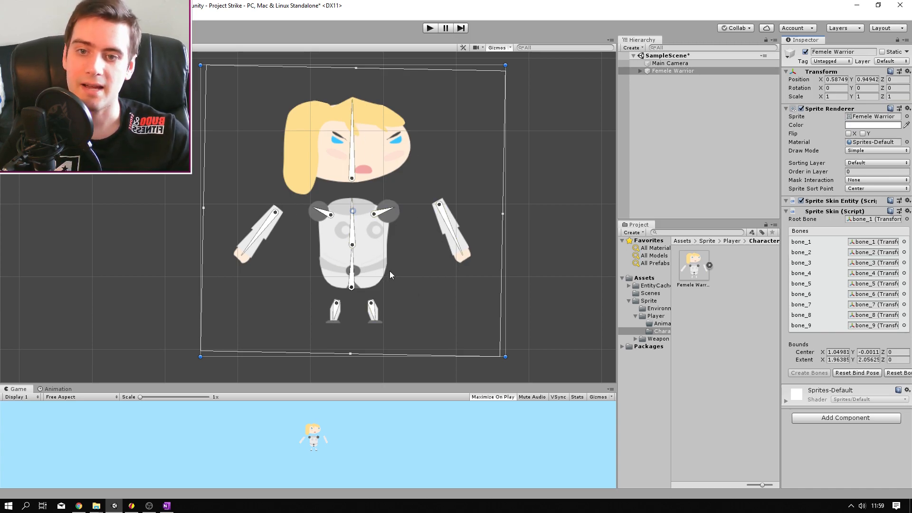
scroll(410, 329, up, 5)
scroll(409, 298, down, 4)
middle_drag(391, 141, 400, 181)
middle_drag(401, 238, 409, 216)
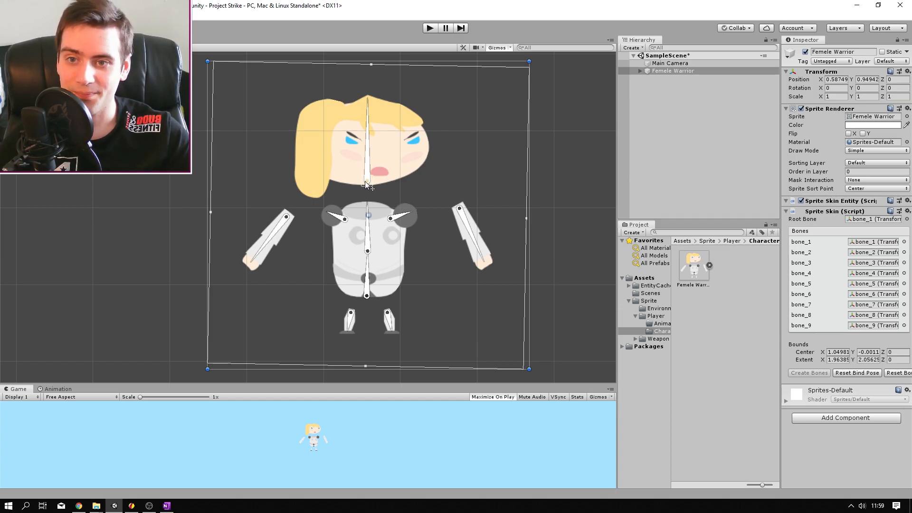
Step: Move the head bone down to the neck and both arm bones in to the shoulders of the Femele Warrior
drag(367, 181, 368, 205)
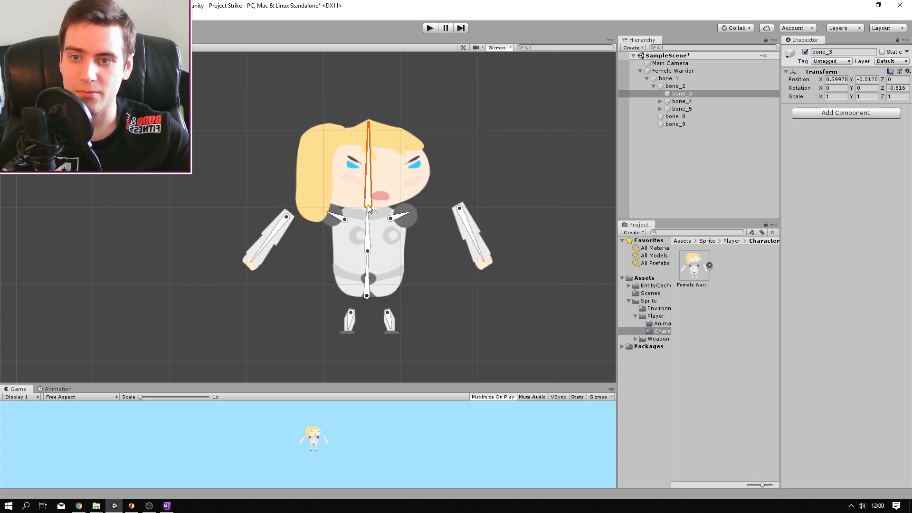
drag(287, 219, 324, 215)
drag(461, 211, 415, 218)
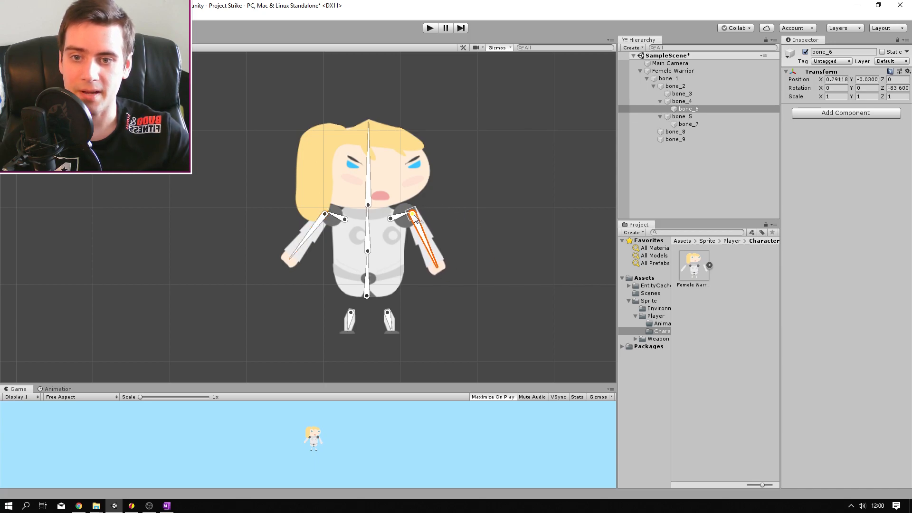
Step: Move both leg bones up against the lower edge of the Femele Warrior's torso
drag(355, 311, 352, 299)
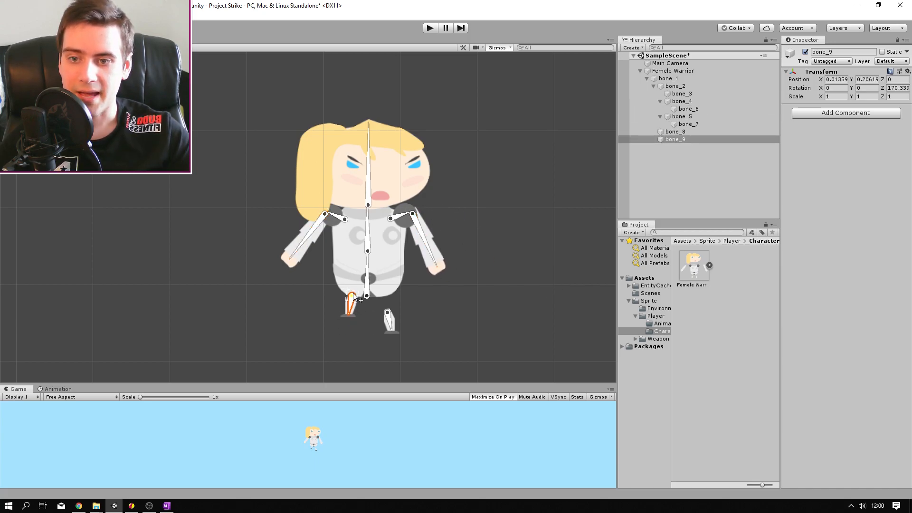
click(389, 311)
drag(382, 294, 383, 295)
click(462, 317)
mouse_move(463, 318)
middle_down()
mouse_move(488, 322)
mouse_move(465, 336)
middle_up()
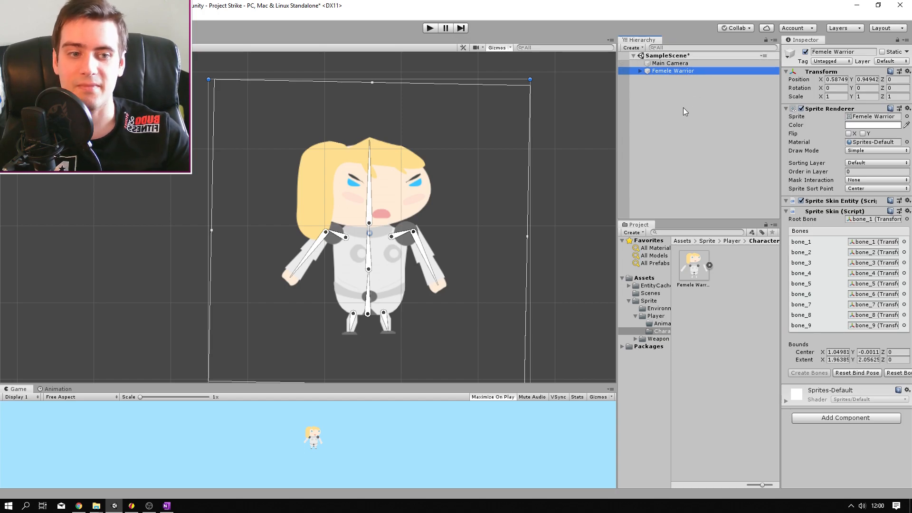
Step: Select the Femele Warrior object, open the Animation window for it and enlarge that window
click(677, 124)
click(668, 70)
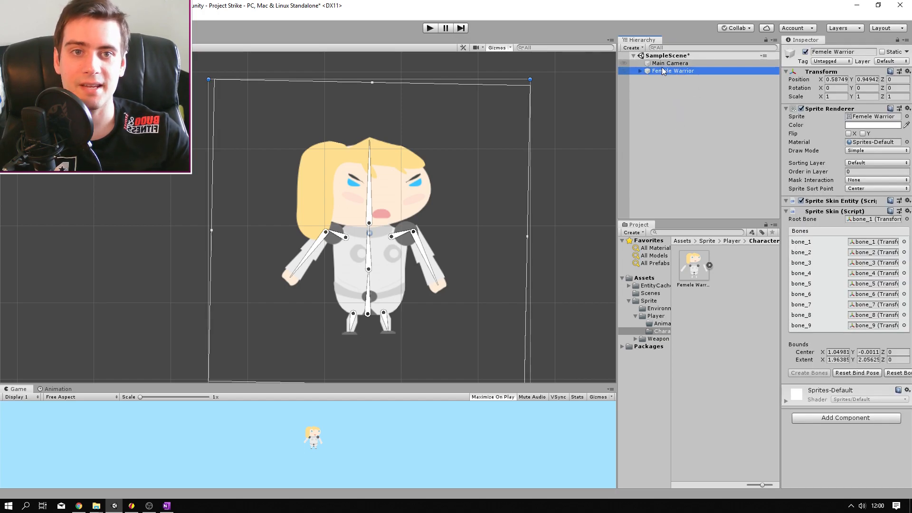
click(158, 15)
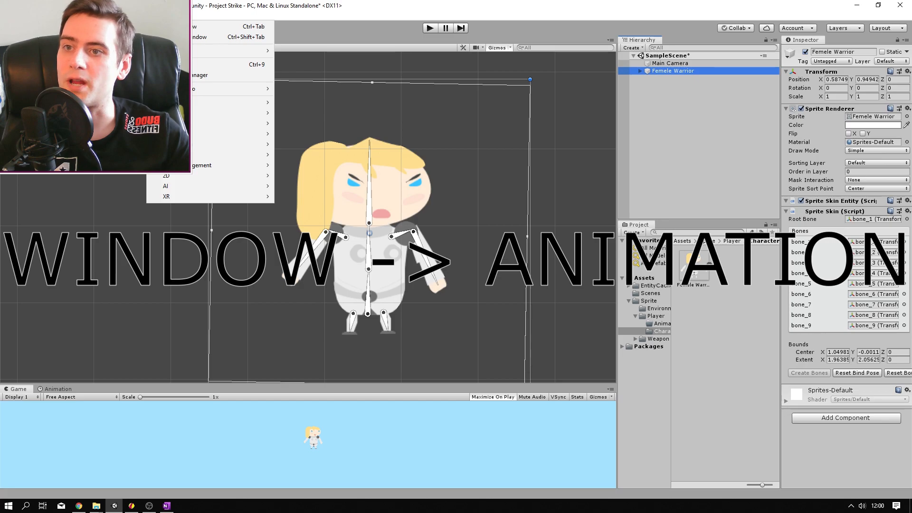
mouse_move(206, 121)
click(341, 124)
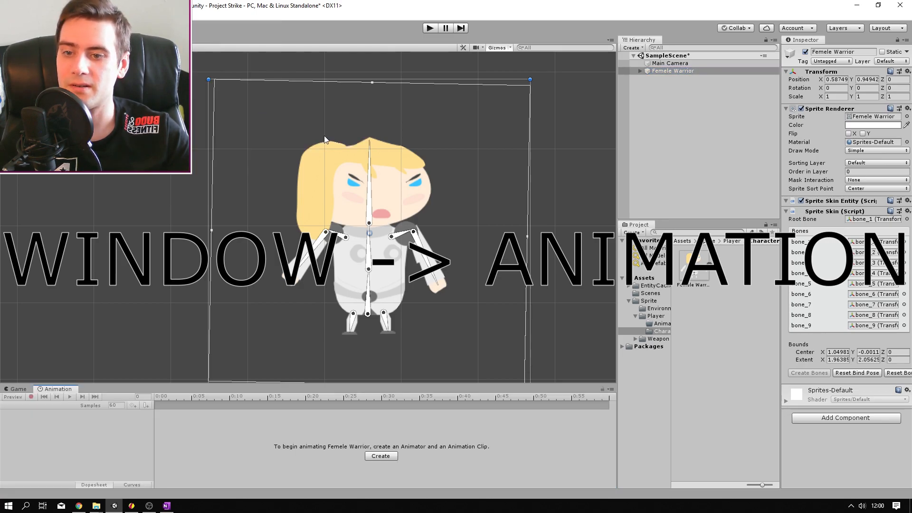
drag(238, 384, 237, 277)
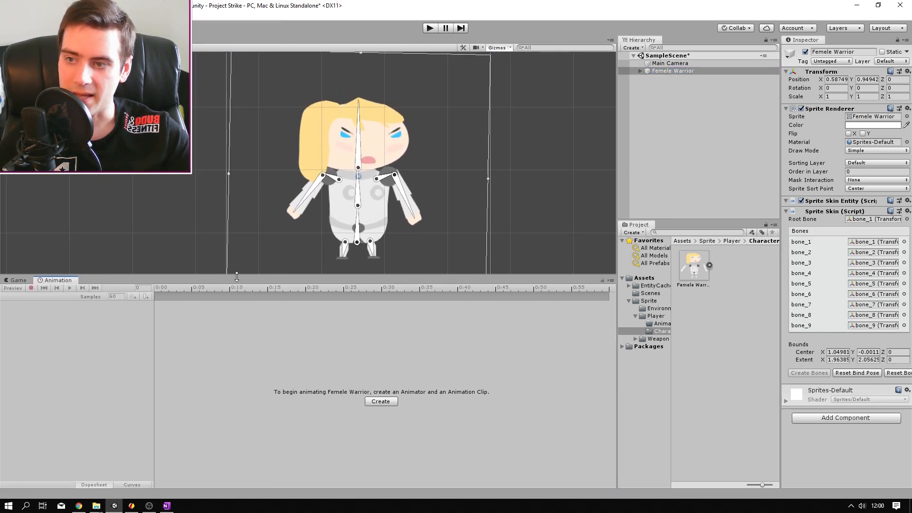
Step: Create an animation clip named Idle for the Femele Warrior, saved in the Sprite/Player/Animation folder
click(389, 403)
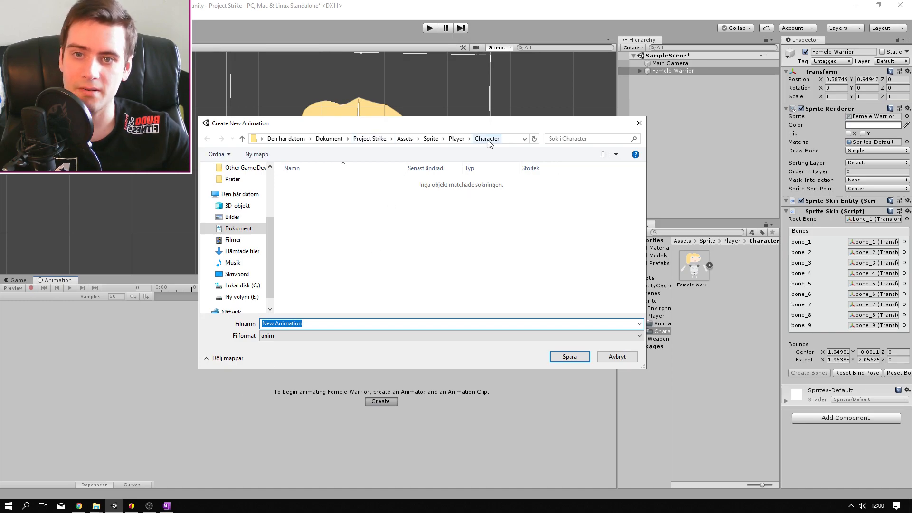
click(431, 139)
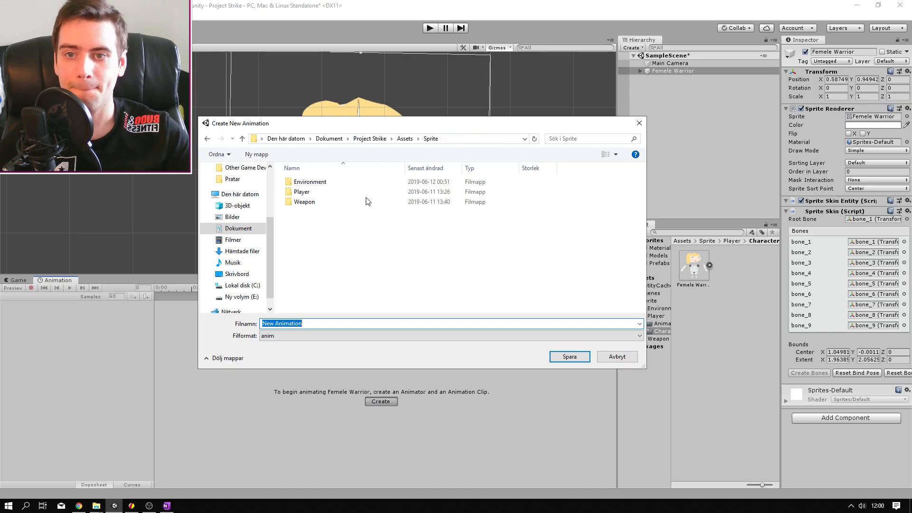
double_click(304, 192)
double_click(311, 182)
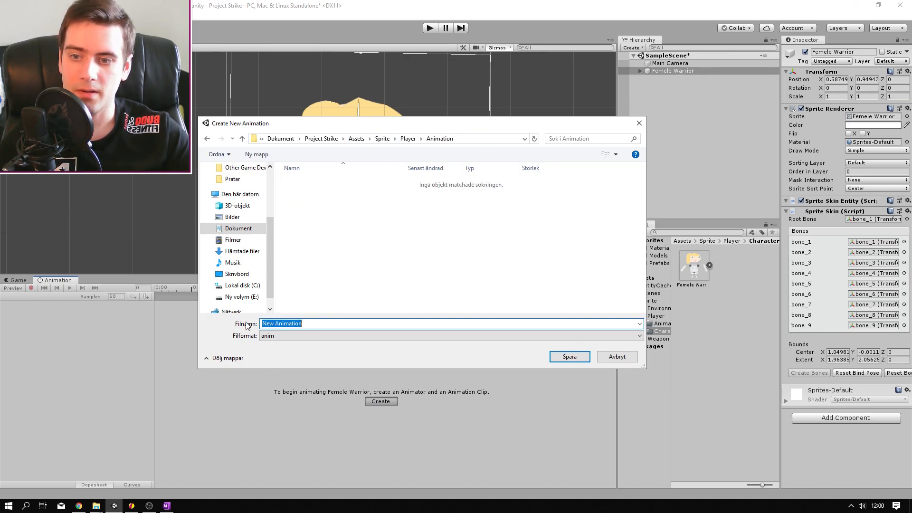
text(Idle)
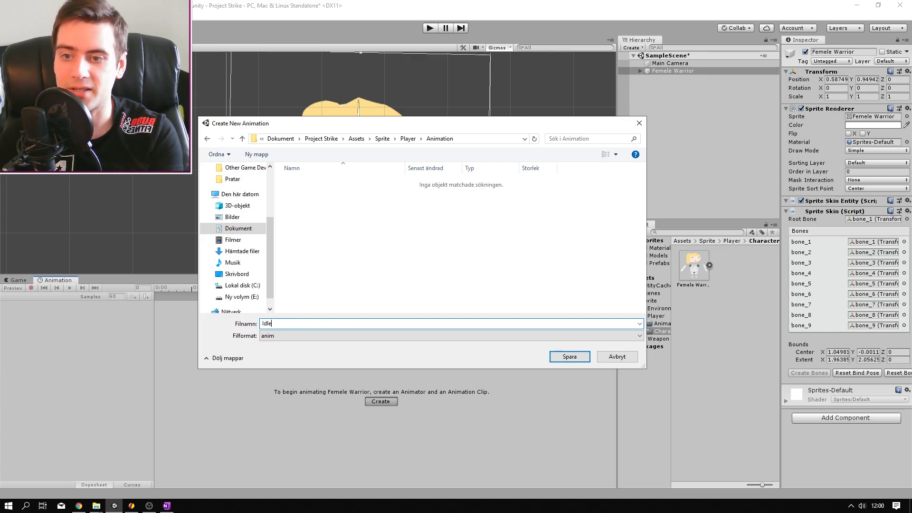
key(Return)
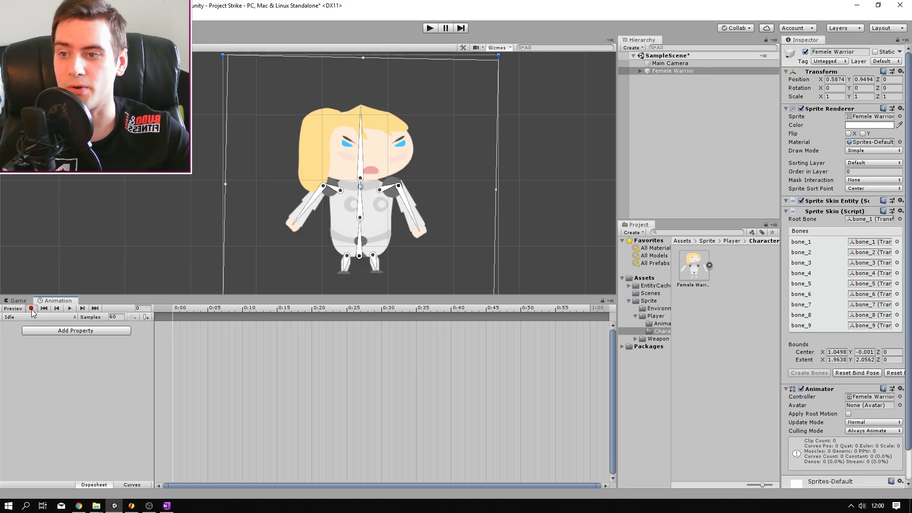
Step: Start recording the Idle clip and, at frame 60, pose both arms and shoulders slightly lower
click(113, 122)
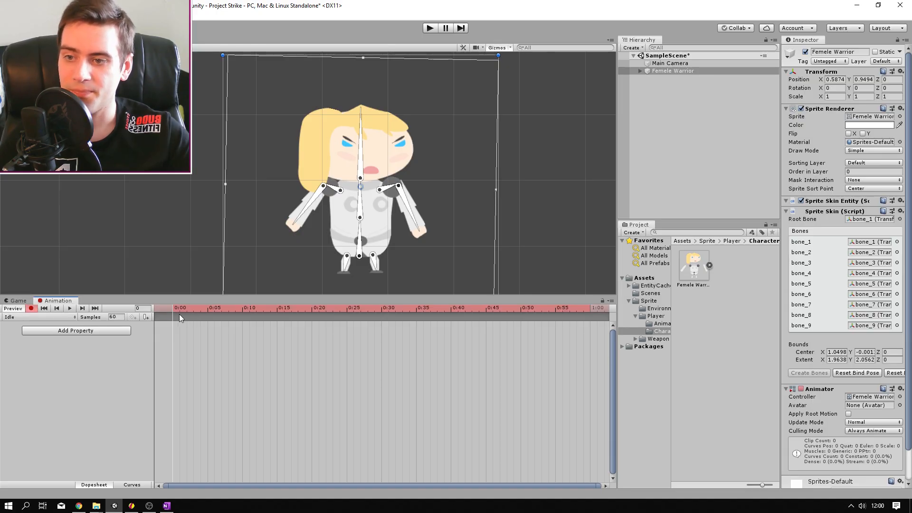
drag(476, 312, 590, 309)
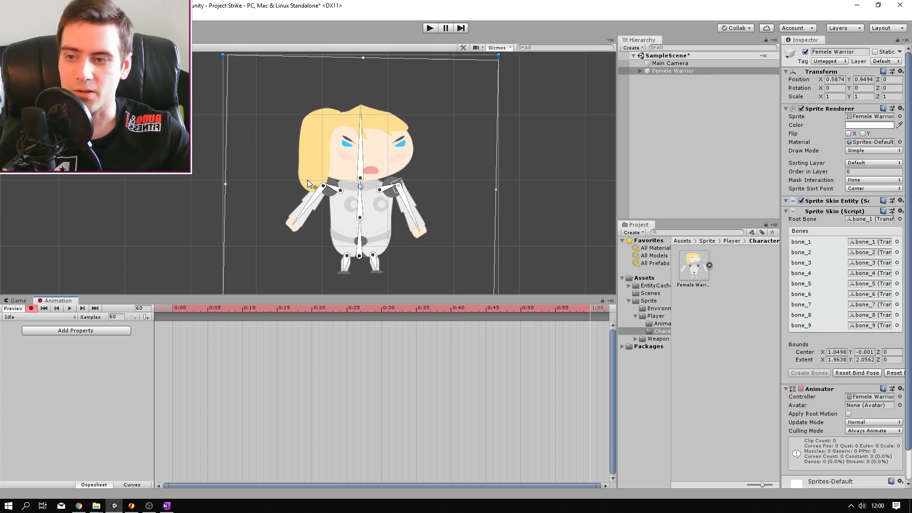
click(411, 201)
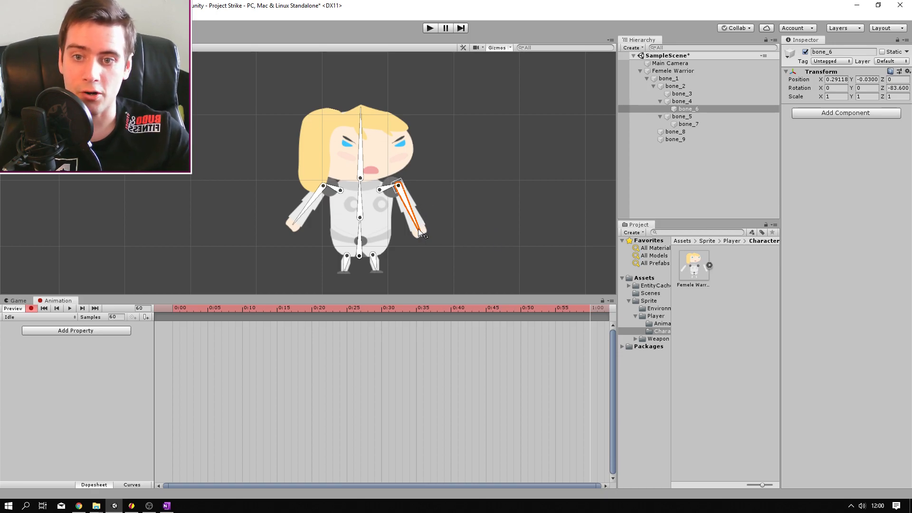
mouse_move(417, 226)
mouse_down()
mouse_move(395, 192)
mouse_move(411, 219)
mouse_up()
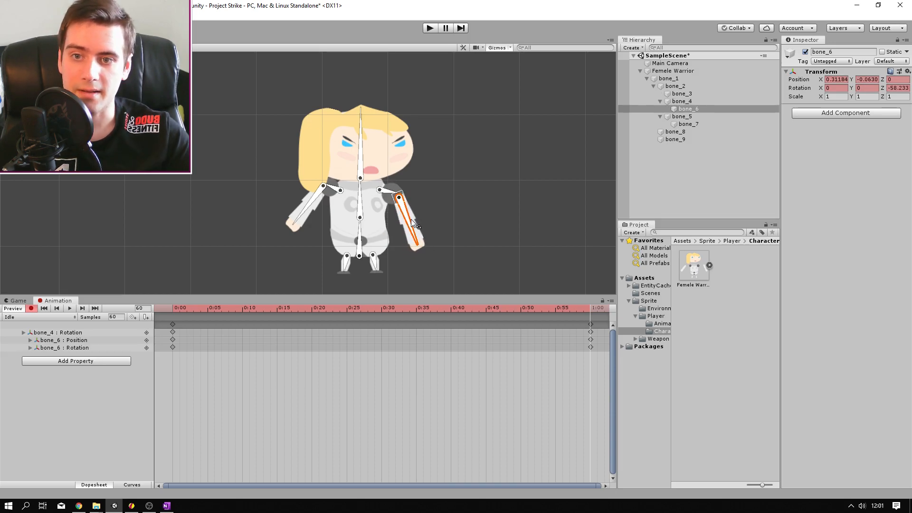
click(306, 206)
drag(330, 186, 315, 219)
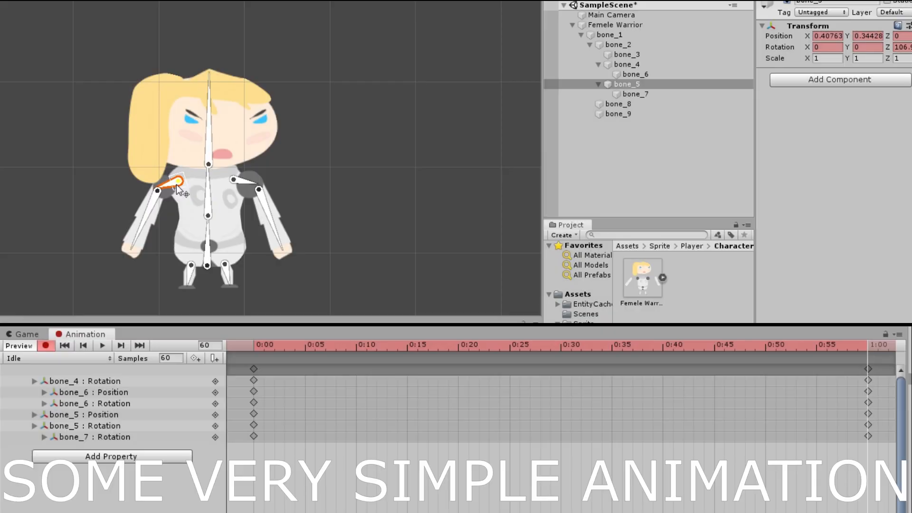
Step: At frame 60, tilt the head bone, lower it slightly, and angle both leg bones outward
drag(201, 118, 220, 87)
drag(226, 272, 182, 278)
middle_drag(213, 250, 159, 267)
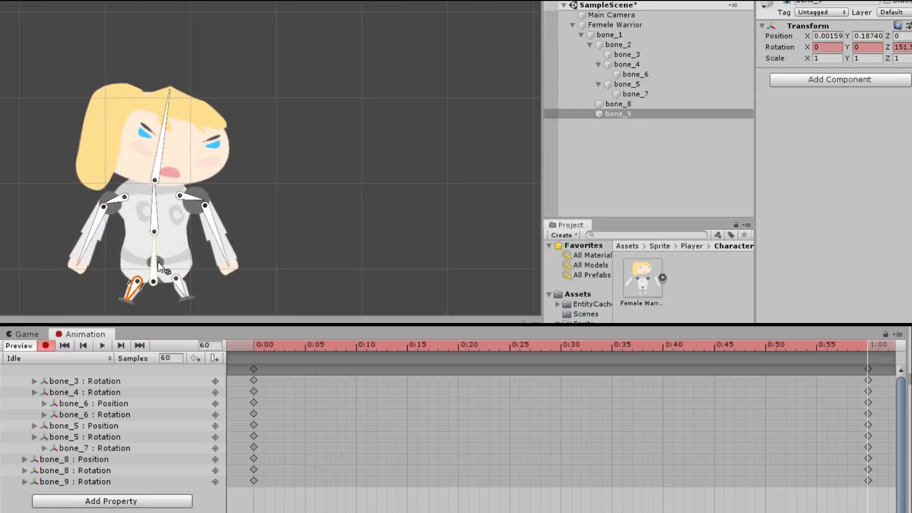
middle_drag(310, 241, 293, 198)
drag(139, 141, 139, 144)
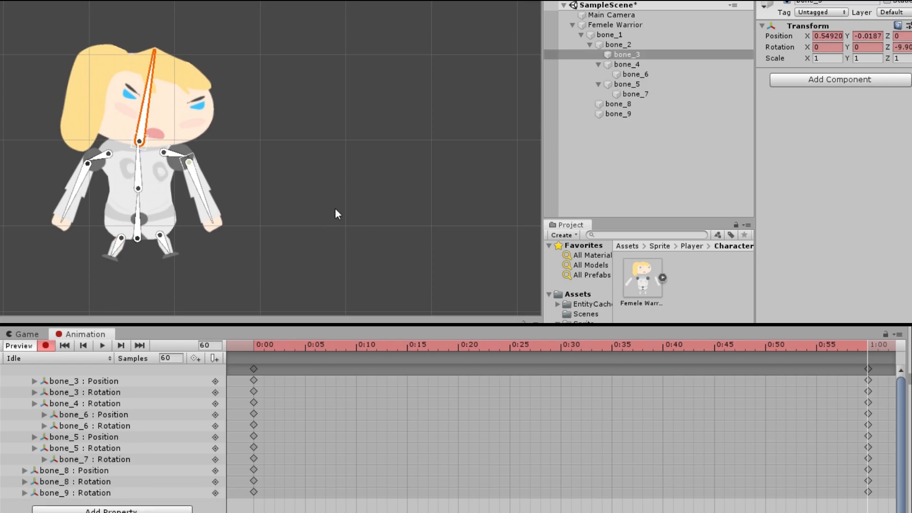
Step: Copy all bone keyframes from 0:00 to 2:00 in the Idle clip and play the animation
click(254, 370)
scroll(836, 457, down, 17)
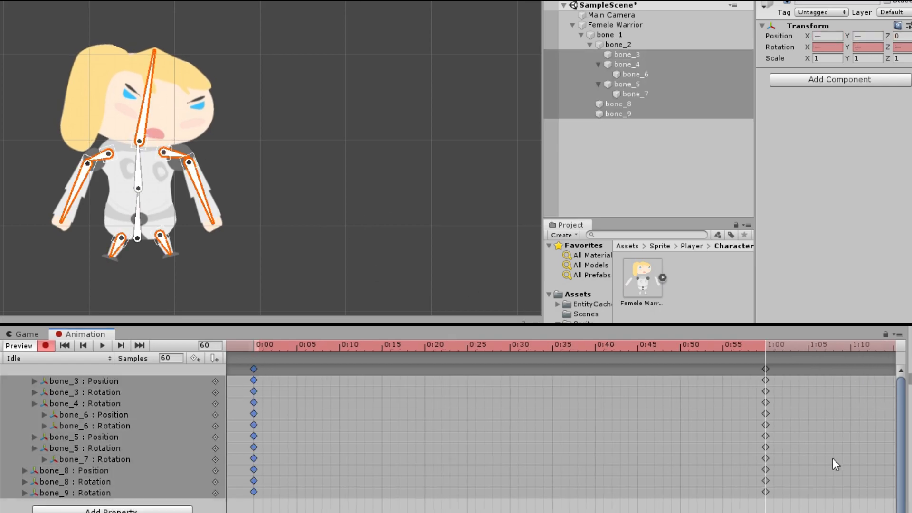
drag(803, 348, 838, 348)
scroll(823, 356, down, 4)
scroll(823, 360, down, 1)
click(827, 347)
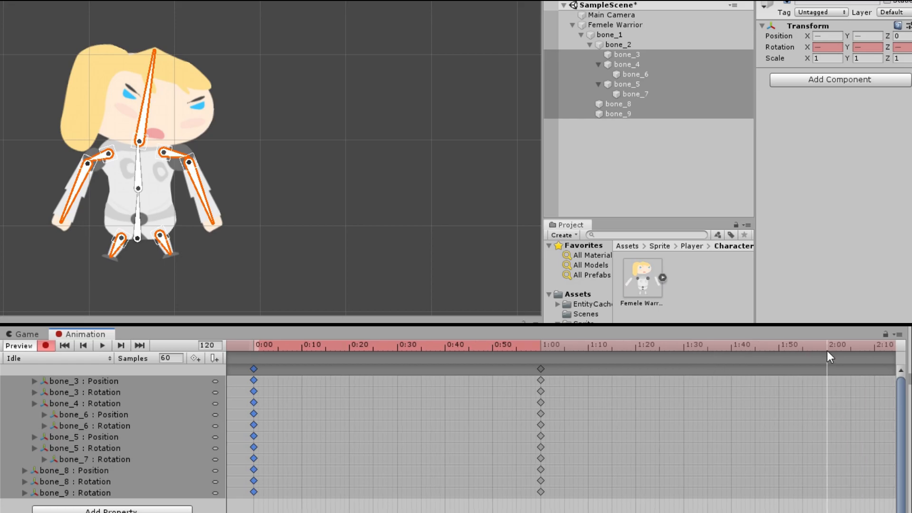
key(ctrl+v)
click(102, 346)
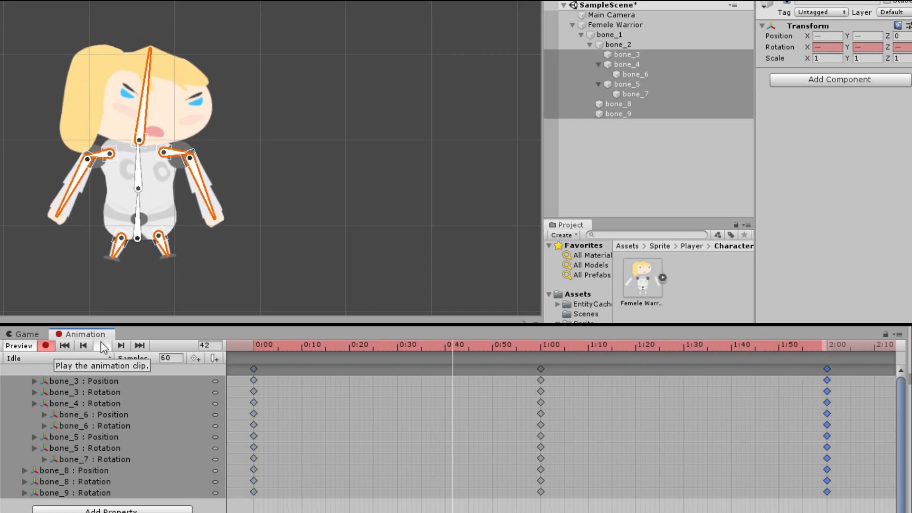
click(27, 334)
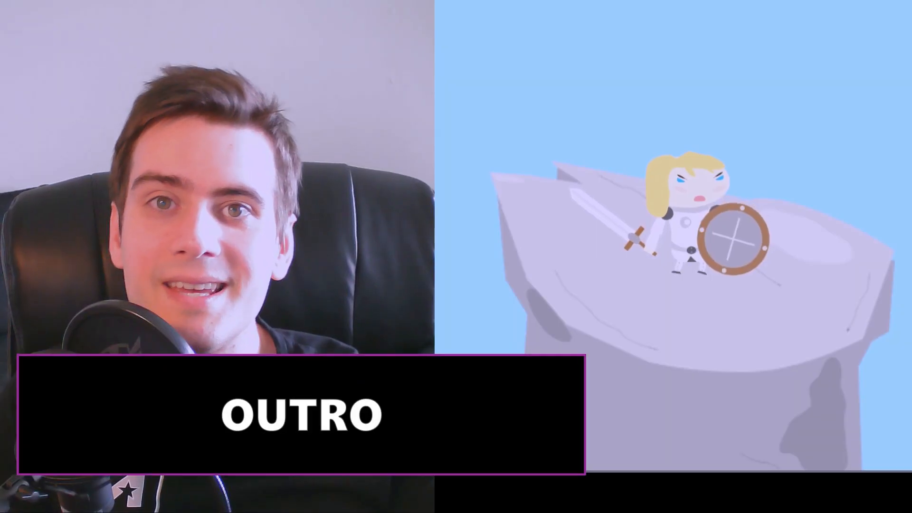